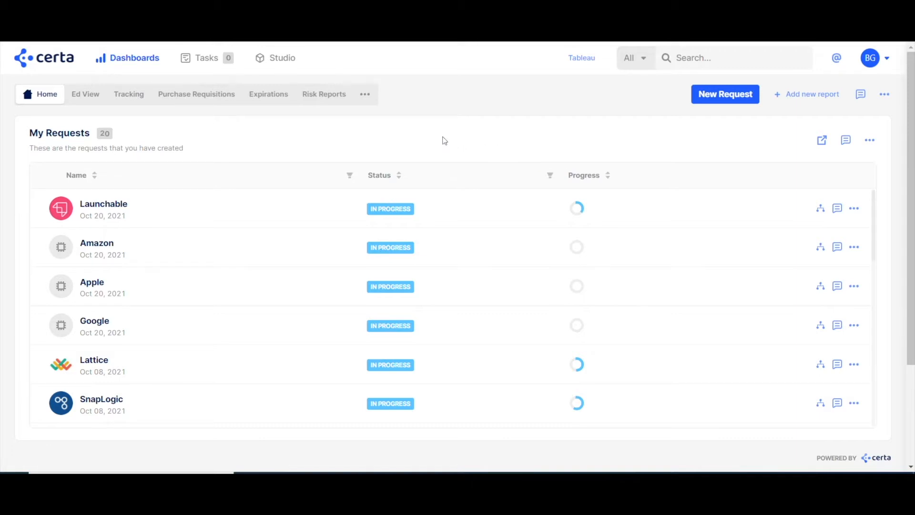
Create a new app named "Studio Tutorial" in Certa Studio
click(277, 62)
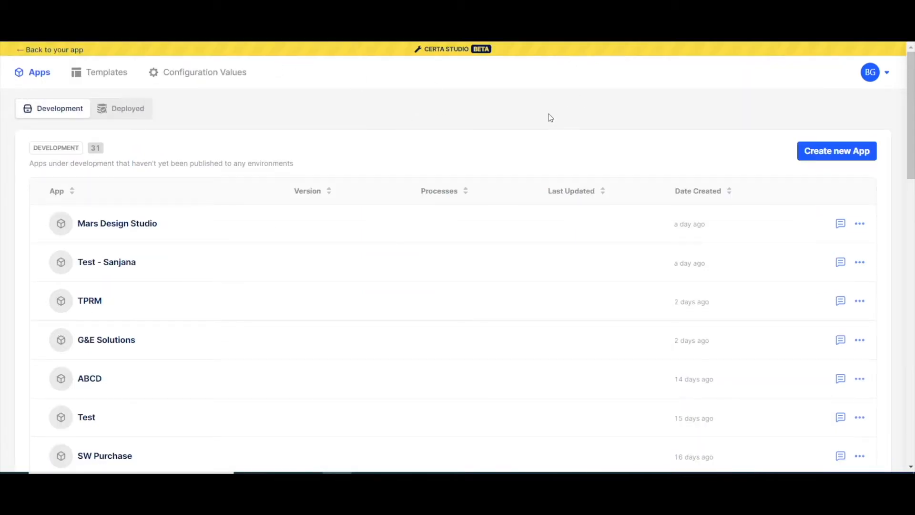
click(803, 156)
click(476, 173)
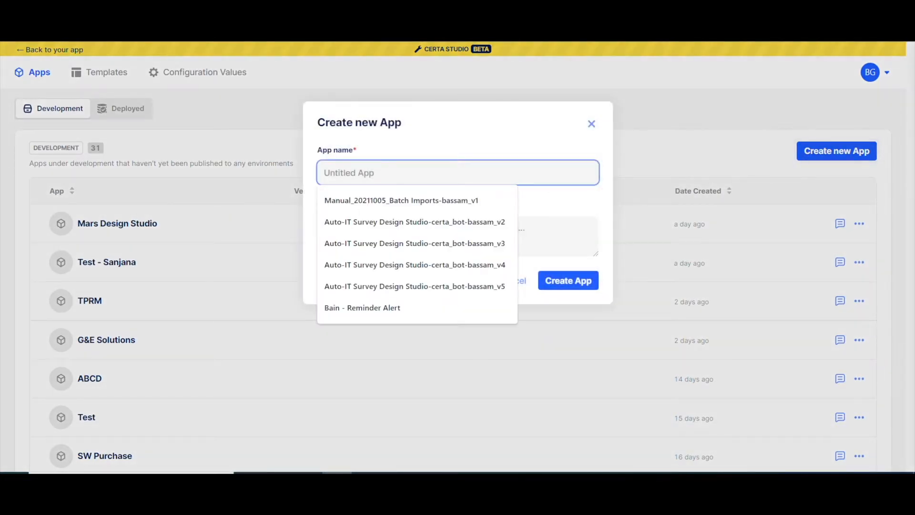
text(Studio Tutorial)
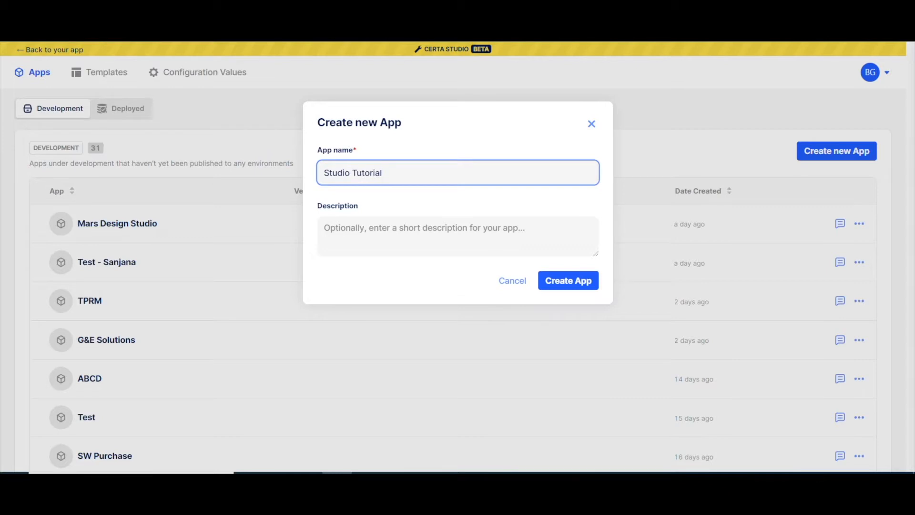
click(588, 280)
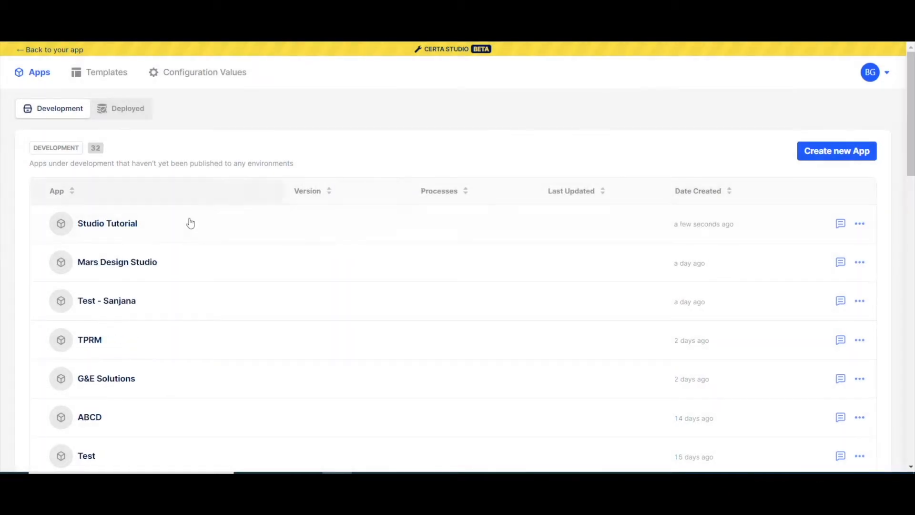
Create a process named "Tutorial Workflow" inside the Studio Tutorial app
click(107, 229)
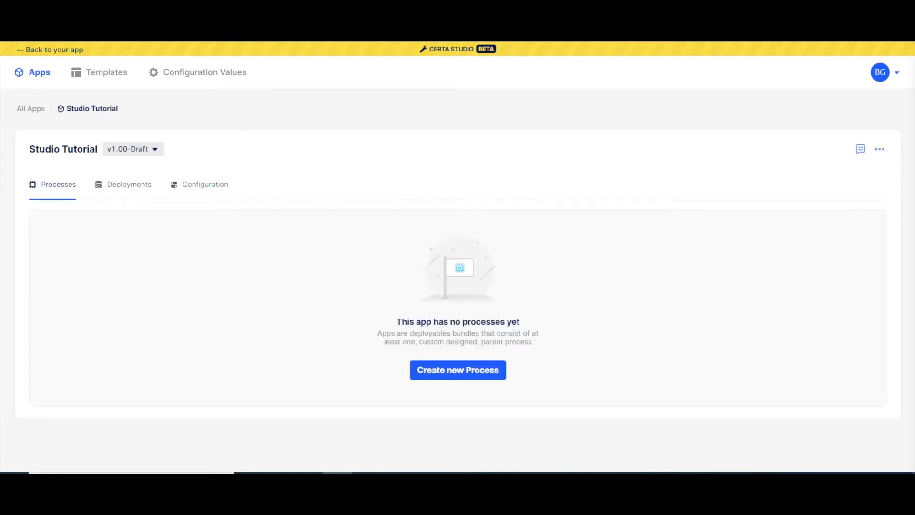
click(448, 374)
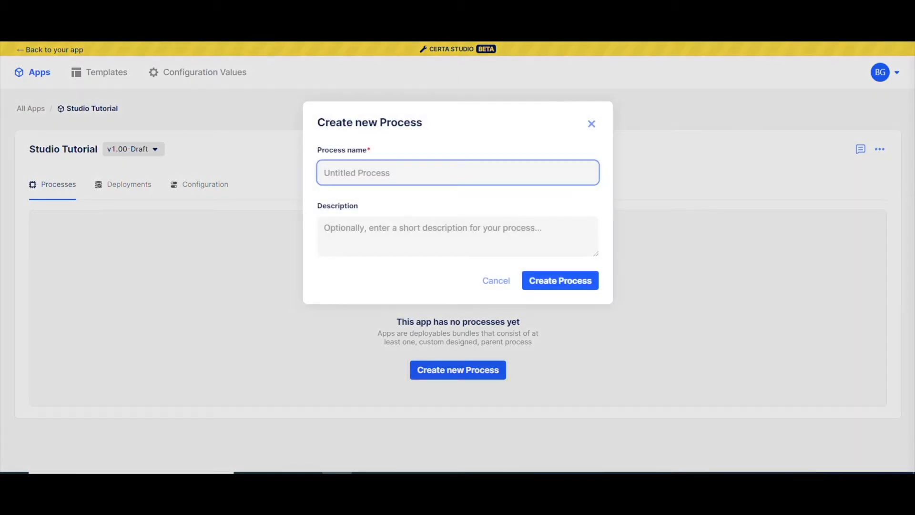
text(Wor)
key(BackSpace)
key(BackSpace)
key(BackSpace)
text(Tutorial Workf)
click(579, 284)
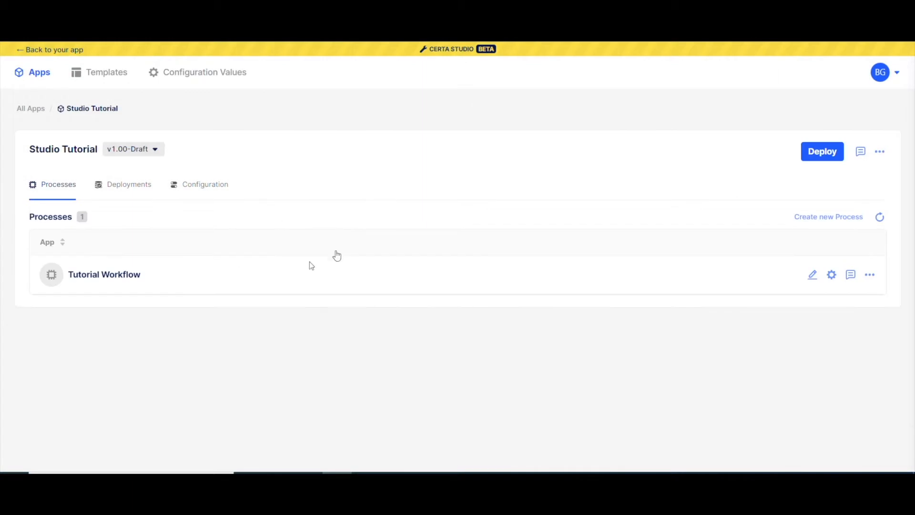
Add a swimlane named "Third Party Profile" to the Tutorial Workflow process and submit its properties
click(117, 278)
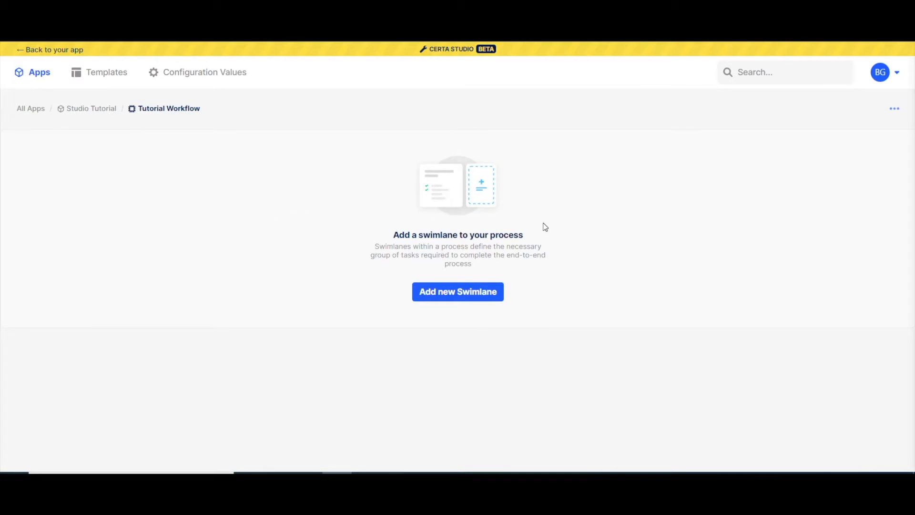
click(469, 299)
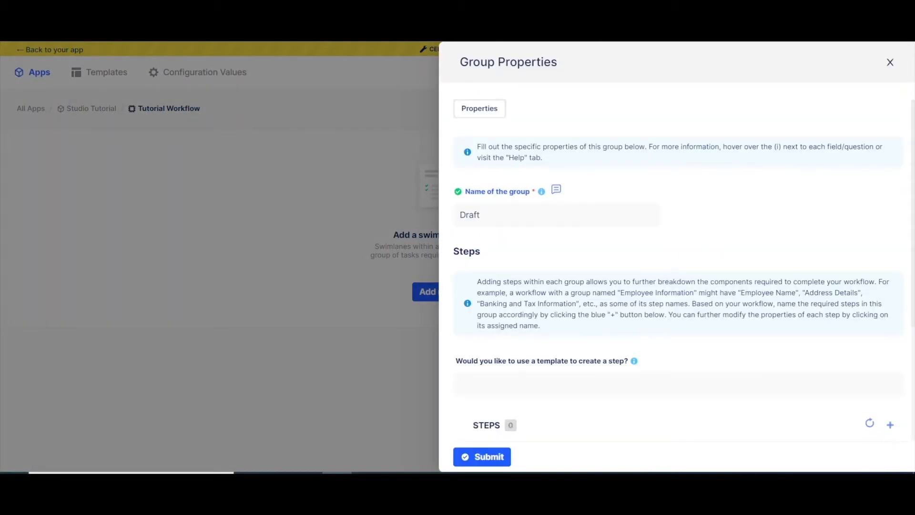
double_click(482, 215)
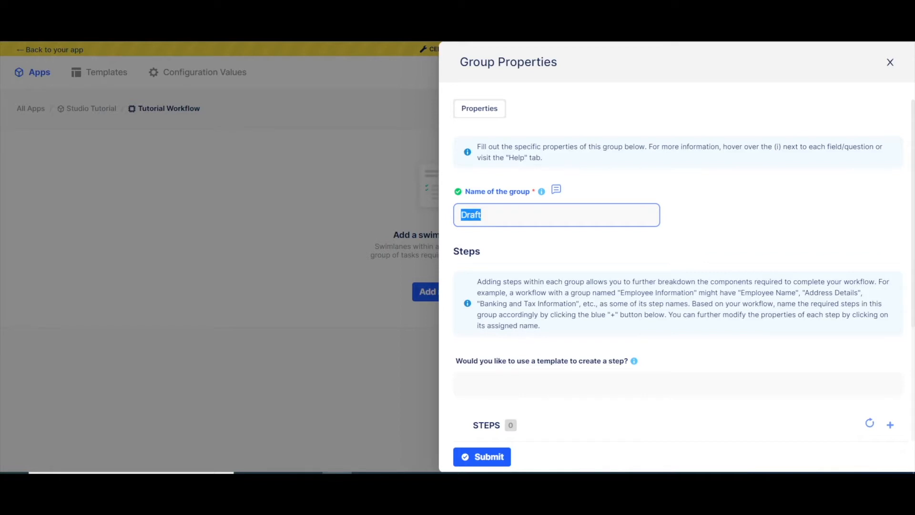
text(Third Party Profile)
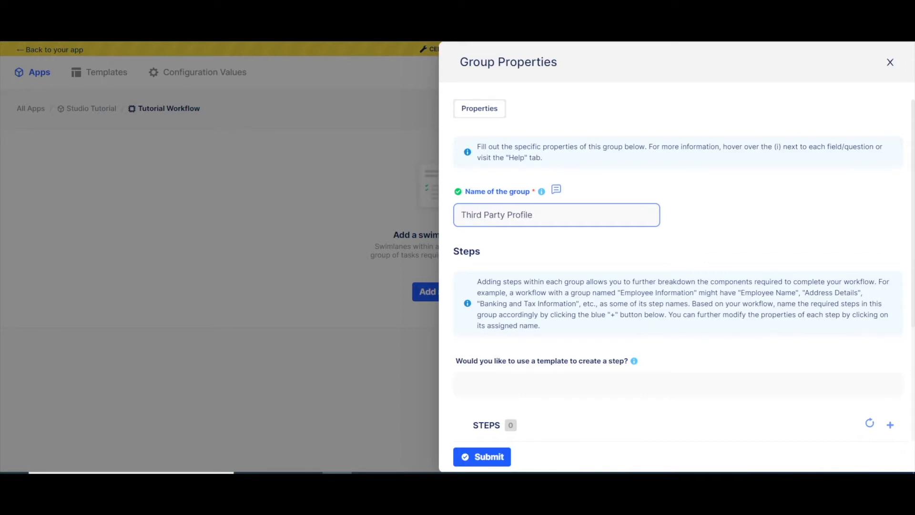
click(529, 239)
scroll(532, 238, down, 1)
scroll(532, 238, down, 2)
click(482, 457)
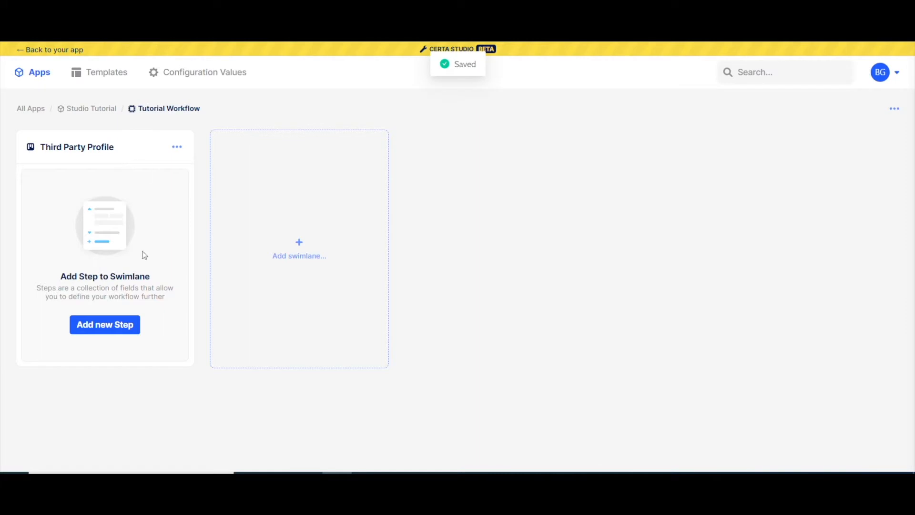
Add a step named "Initial Risk Assessment" to the Third Party Profile swimlane and submit its properties
click(106, 329)
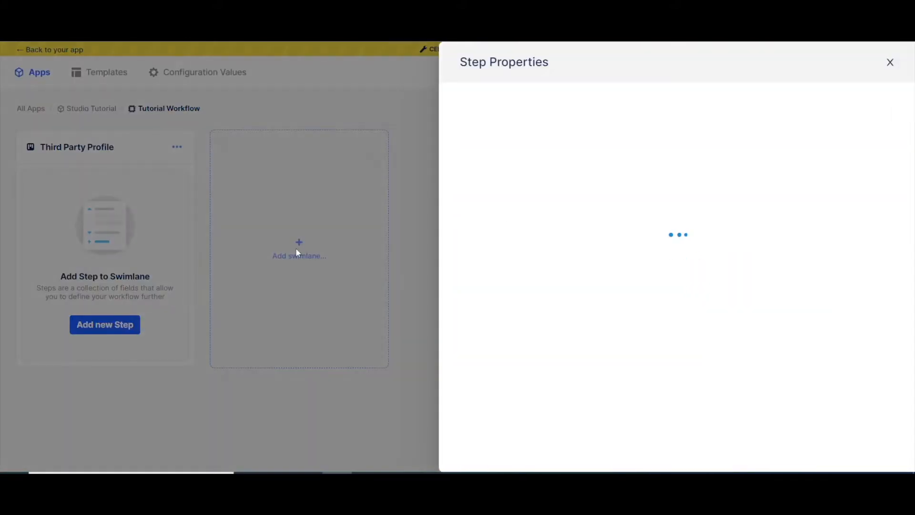
drag(482, 215, 460, 214)
text(Initial Ri)
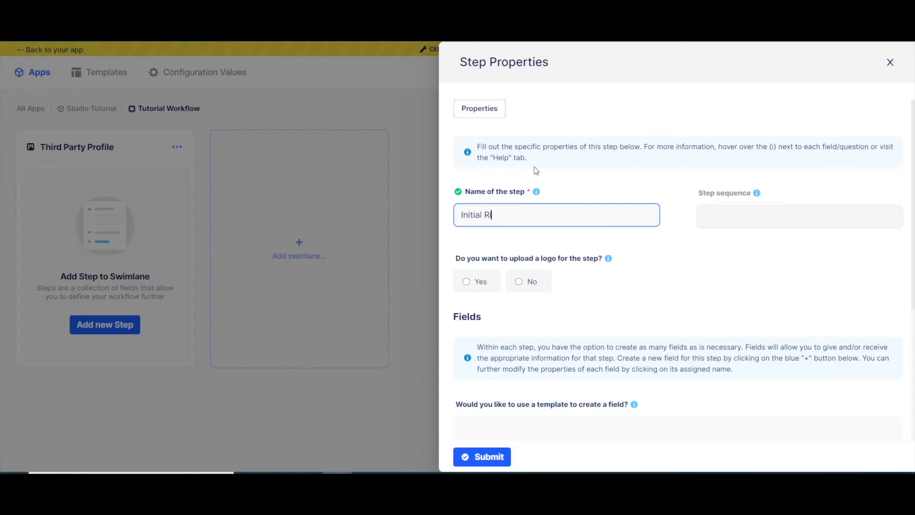
text(sk Assessment)
click(586, 244)
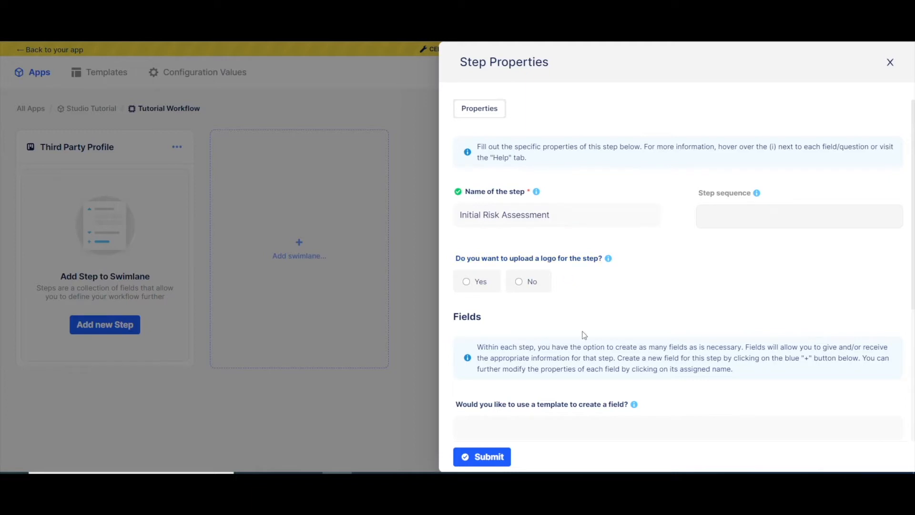
scroll(523, 447, down, 3)
click(487, 457)
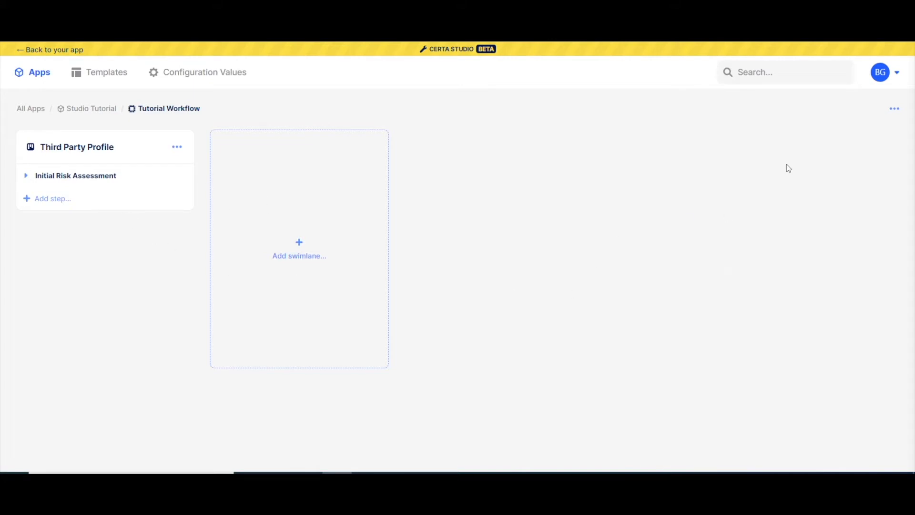
Edit the Tutorial Workflow process to publish its changes, and submit the Publish step of its Publish Setup
click(894, 111)
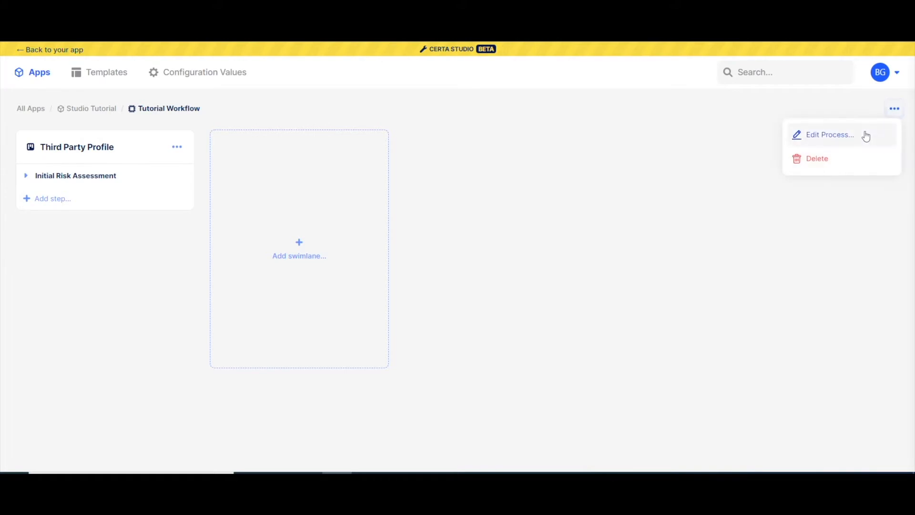
click(862, 134)
click(96, 384)
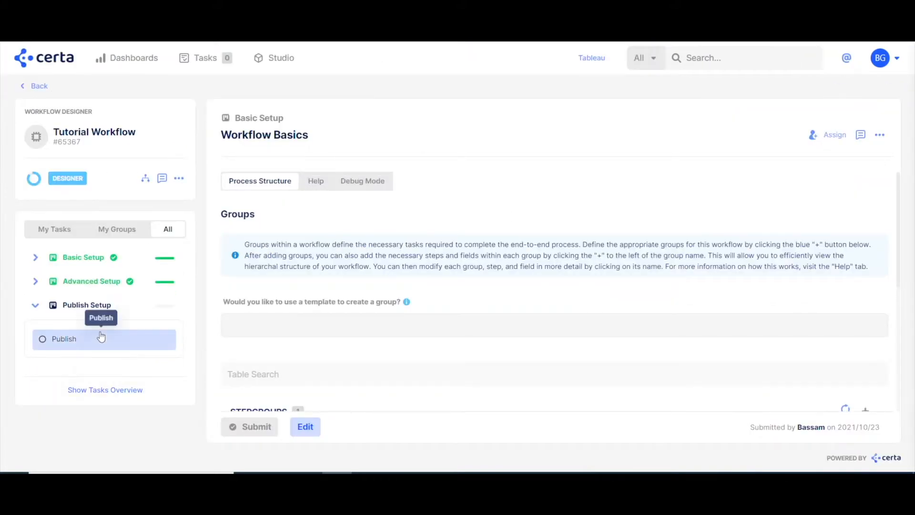
click(100, 337)
scroll(337, 287, down, 3)
scroll(253, 286, down, 3)
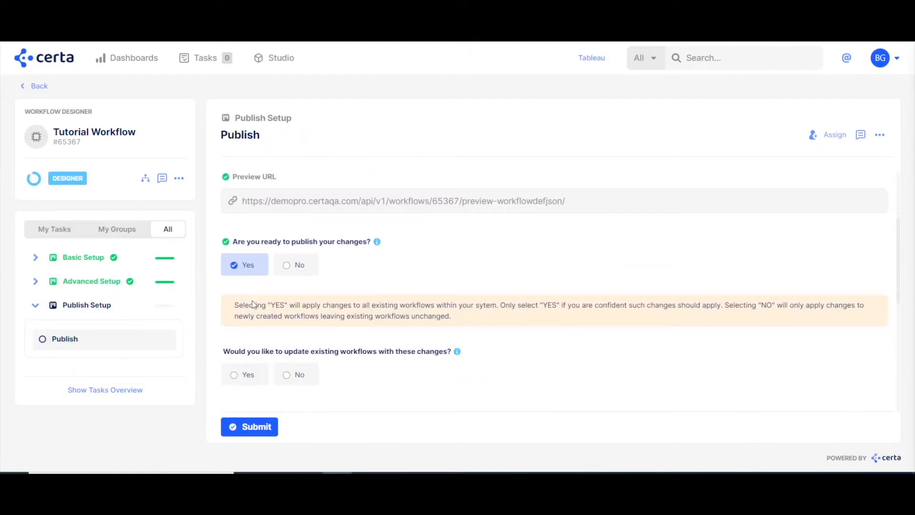
click(246, 339)
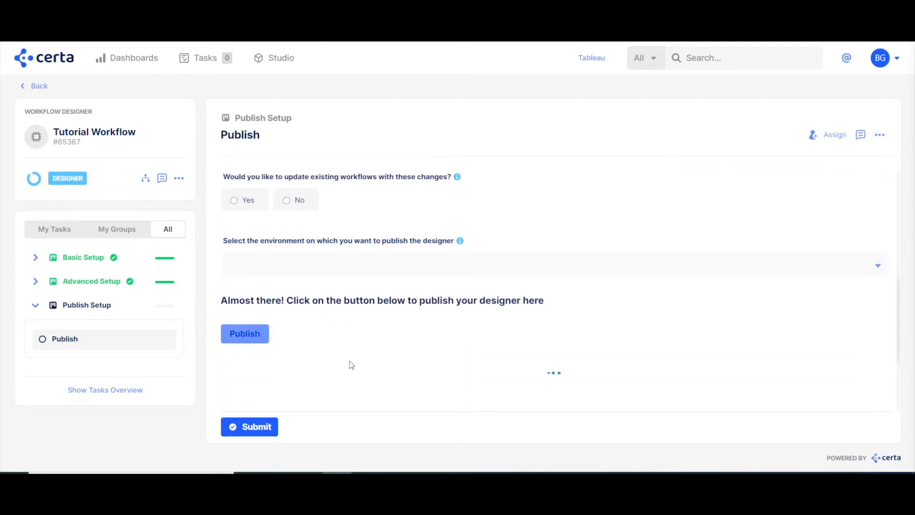
click(275, 427)
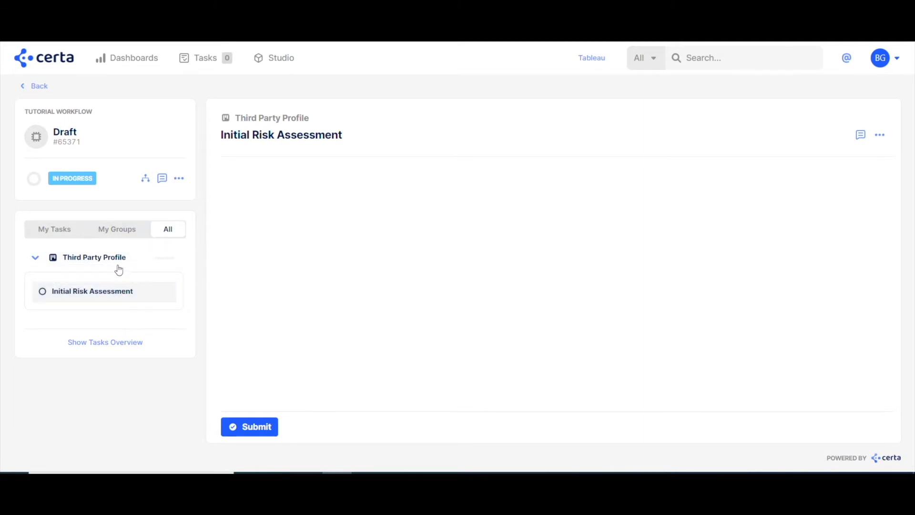
Submit the Initial Risk Assessment step in the draft Tutorial Workflow request
click(239, 429)
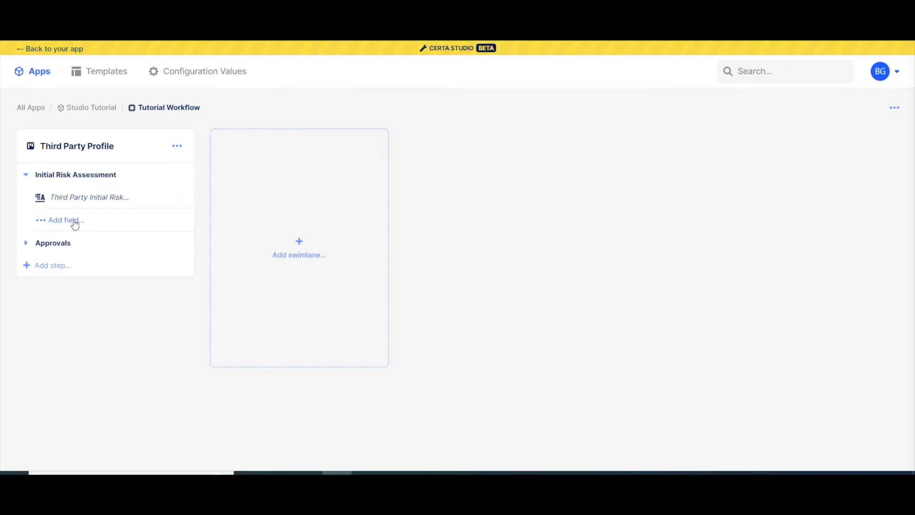
Add a Boolean field named "Is the third party a public company?" to the Initial Risk Assessment step
click(143, 220)
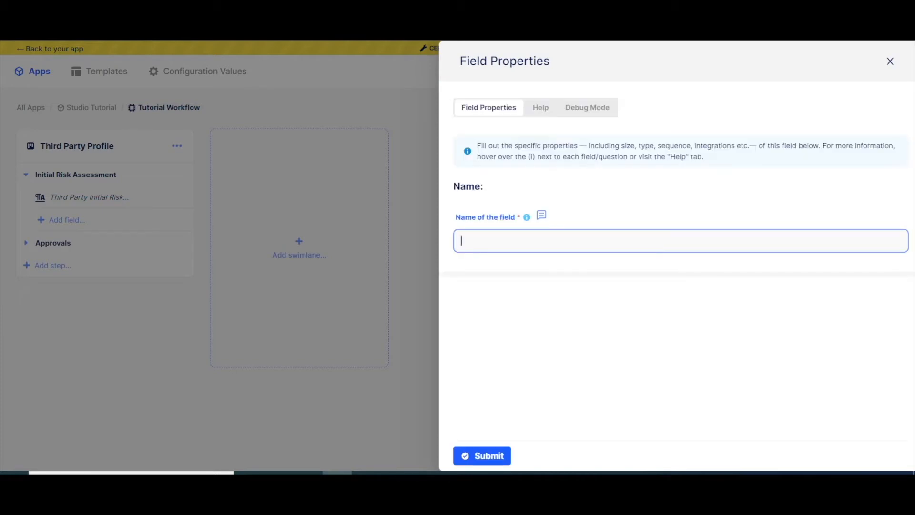
text(Is the third party a public company?)
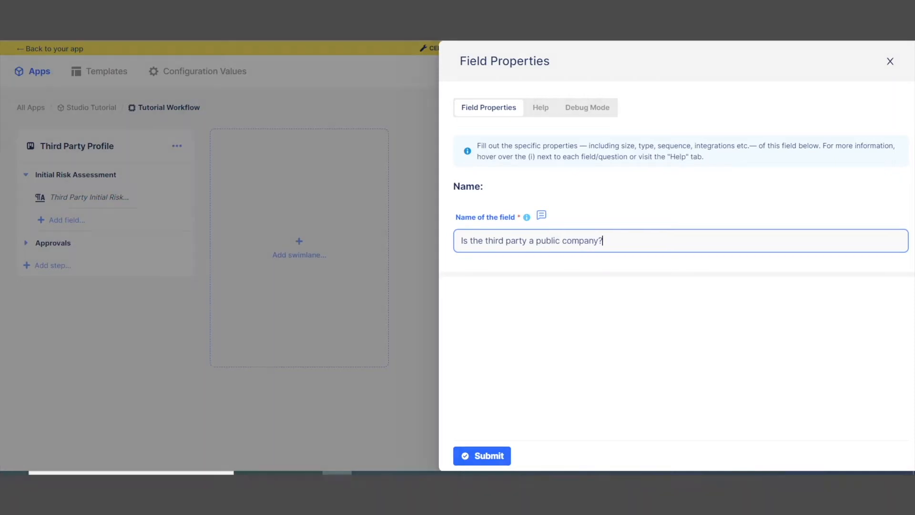
click(567, 294)
scroll(565, 296, down, 4)
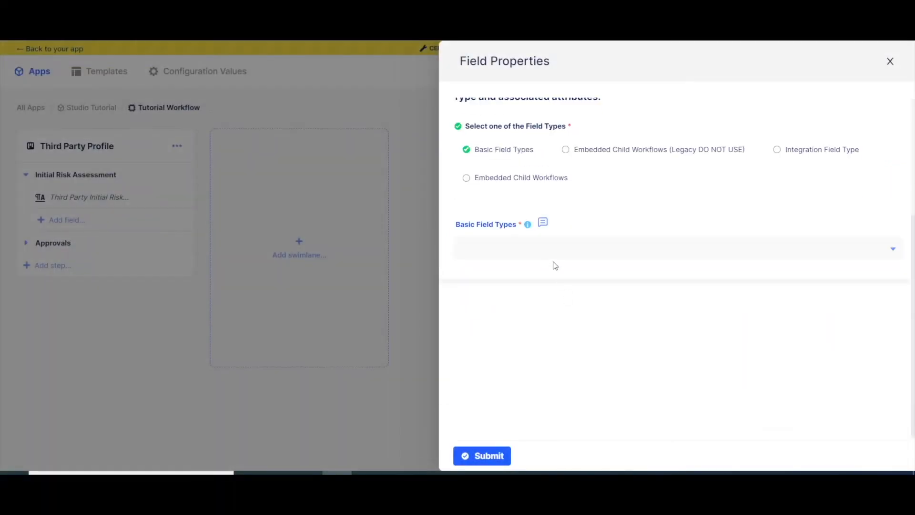
click(553, 248)
text(Boolean)
key(BackSpace)
key(Return)
click(544, 272)
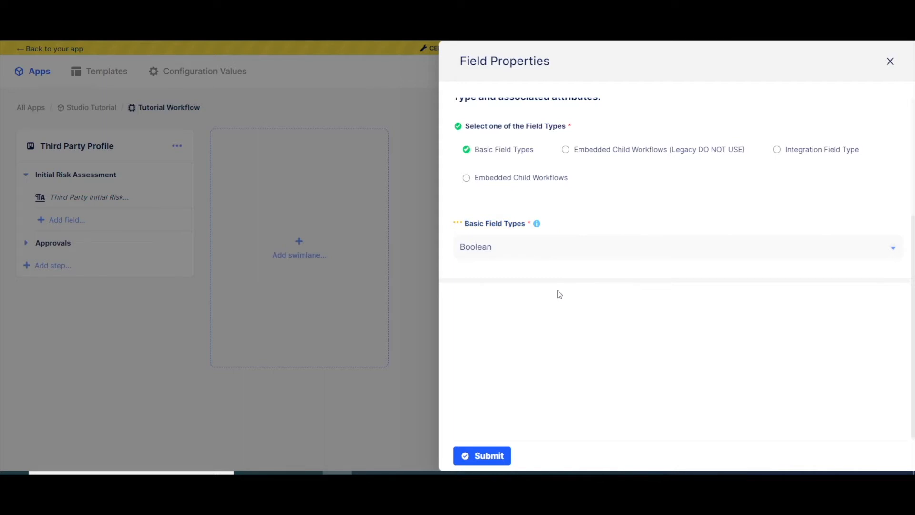
scroll(599, 288, down, 3)
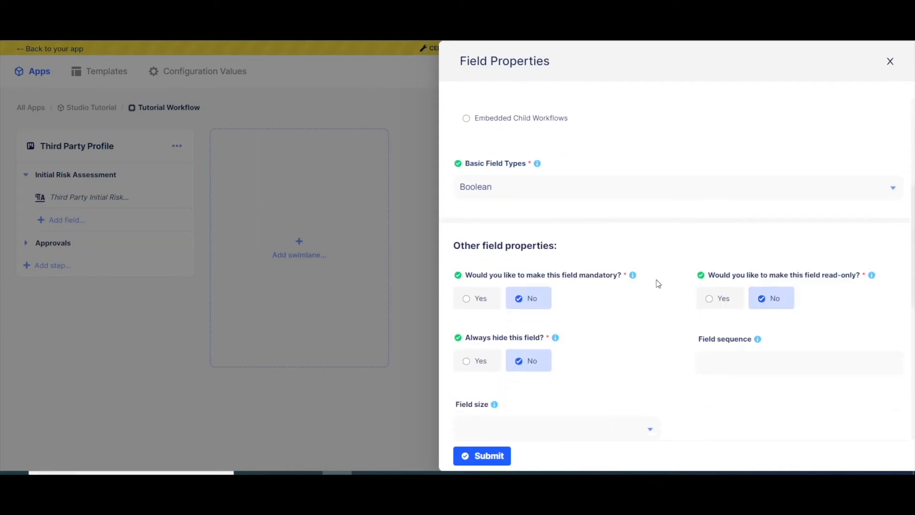
scroll(645, 279, down, 1)
click(481, 456)
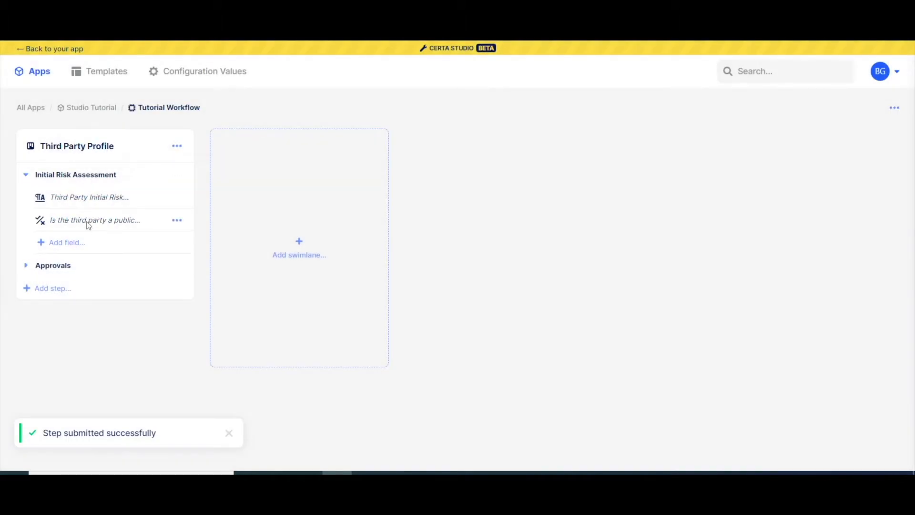
Add a Boolean field named "Will the third party integrate with company systems?" to the Initial Risk Assessment step
click(90, 246)
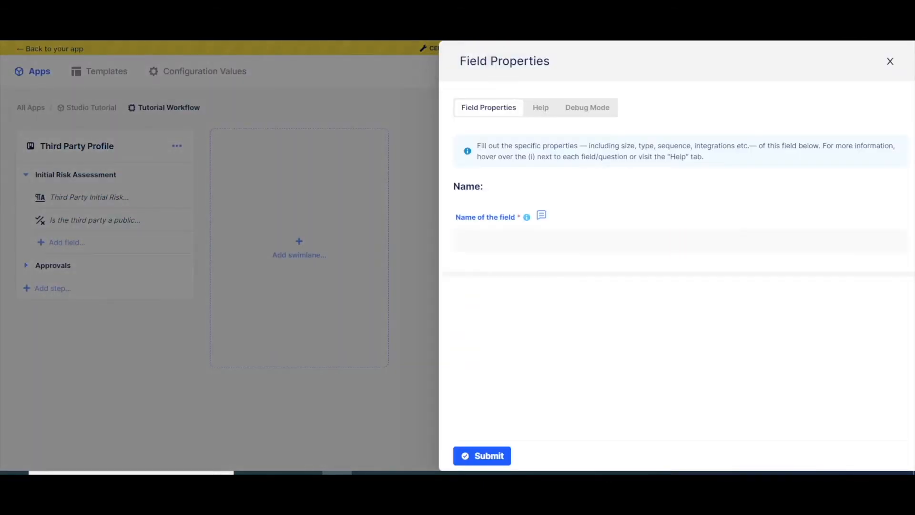
text(Will the third party integrate with company systems?)
scroll(523, 286, down, 3)
click(530, 307)
text(Boolean)
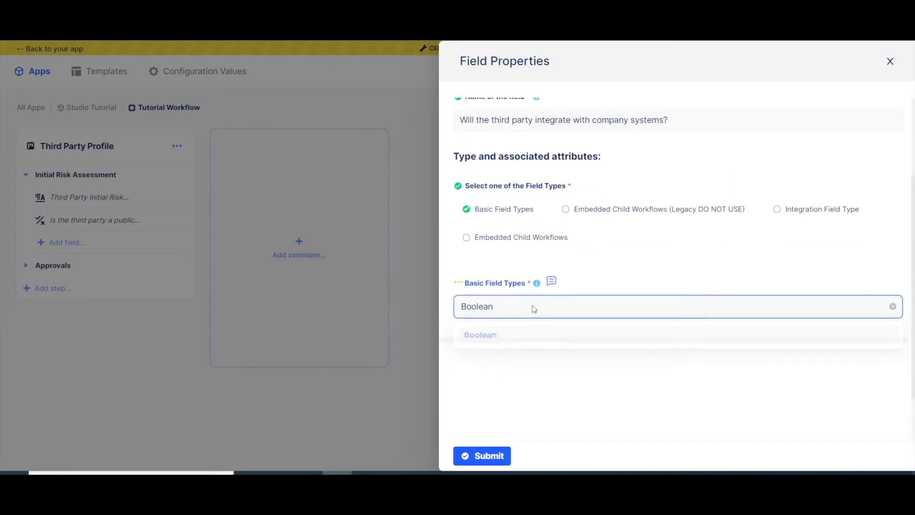
click(534, 337)
scroll(533, 334, down, 5)
click(481, 455)
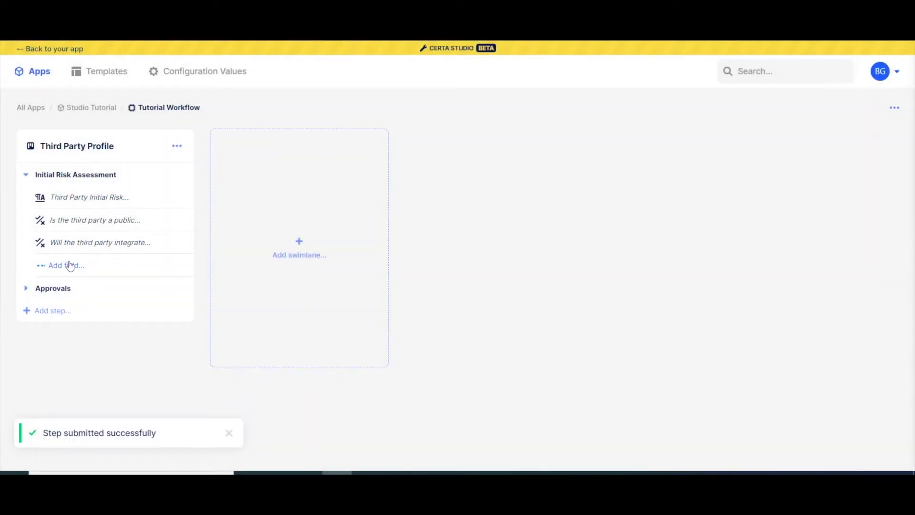
Start a new Initial Risk Assessment field named "Onboarding Priority:" with the basic field type Drop down (single select)
click(45, 268)
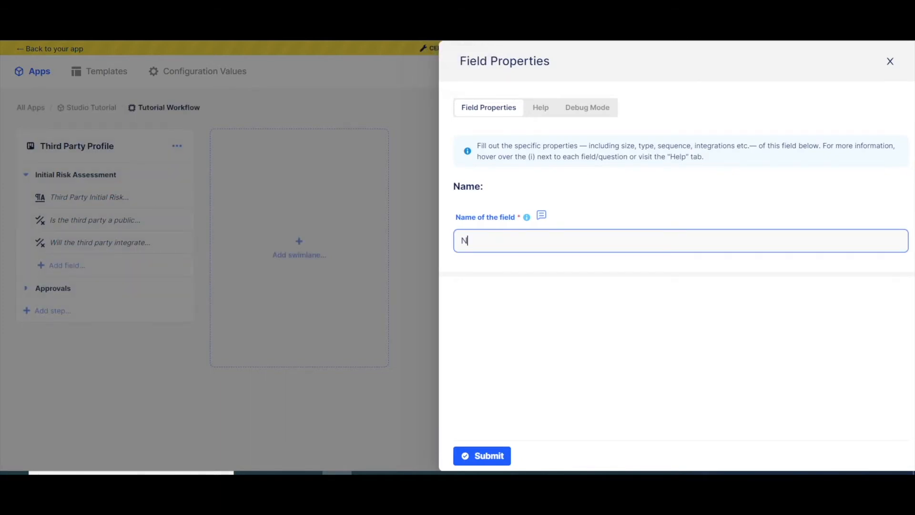
text(Onboarding Priority:)
key(Tab)
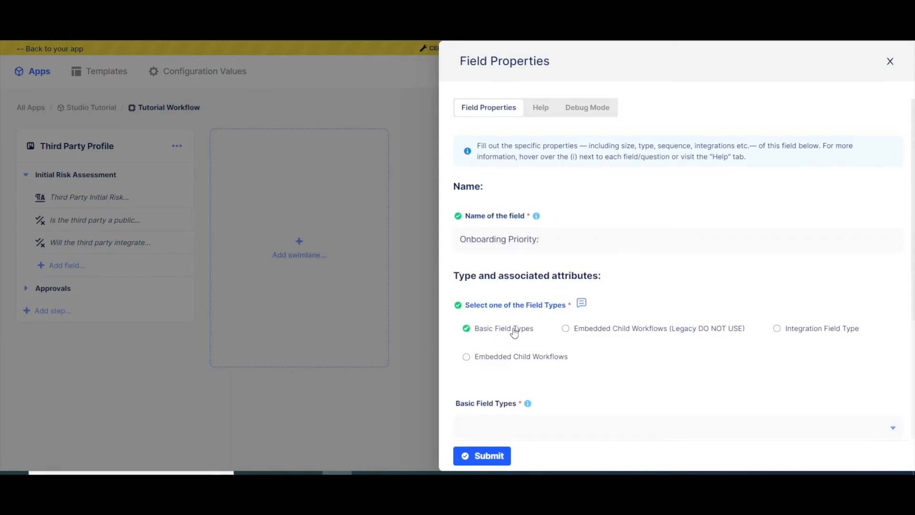
scroll(574, 348, down, 1)
click(558, 366)
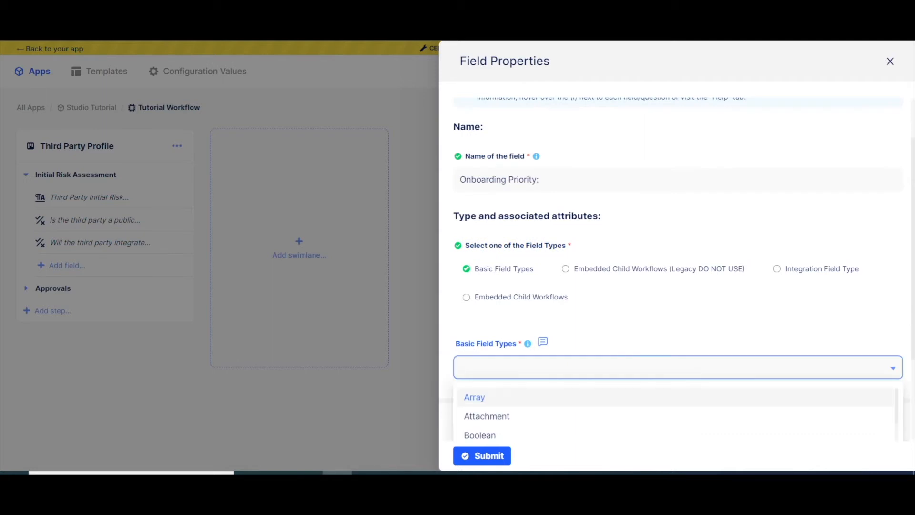
text(single)
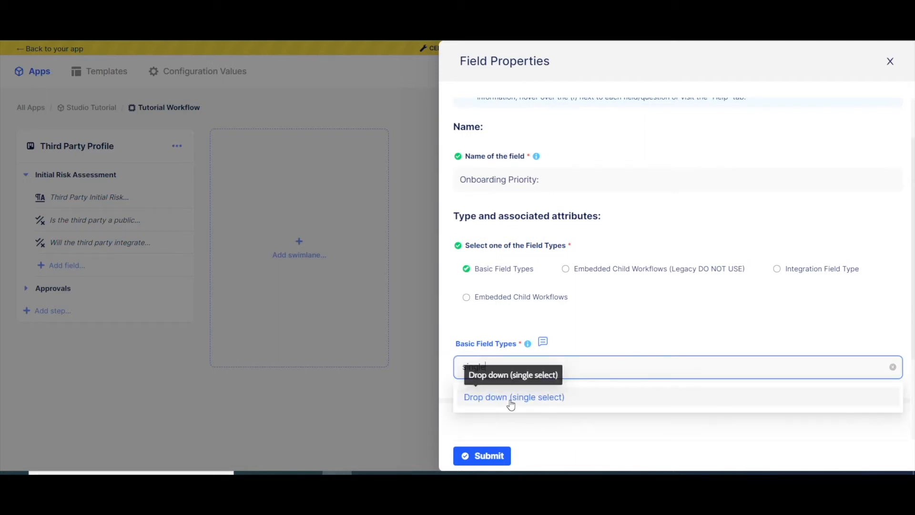
click(511, 404)
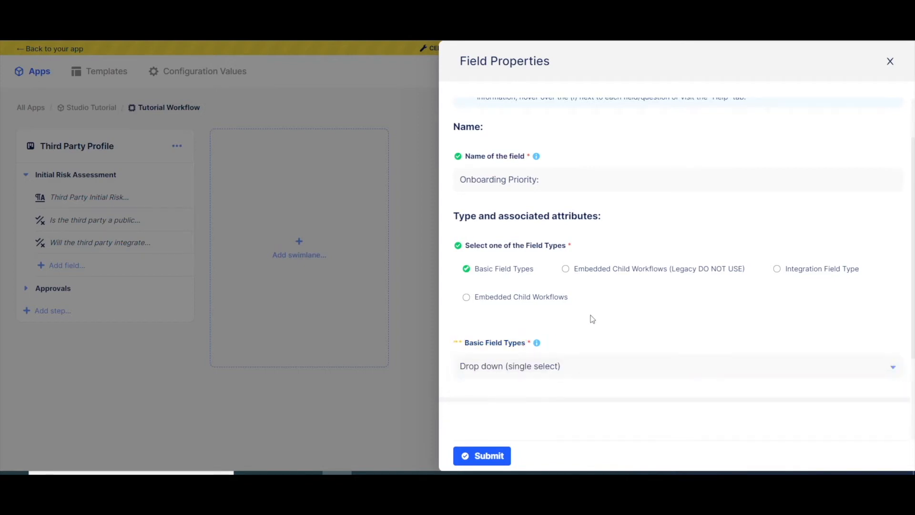
Add the drop-down option "Low - 72 hour SLA or less", using the same text as its associated value
scroll(600, 330, down, 2)
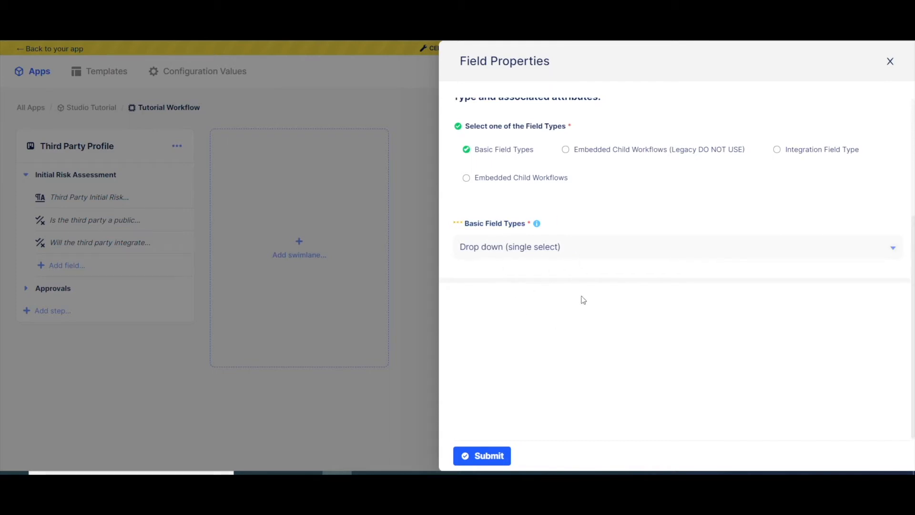
scroll(583, 300, down, 5)
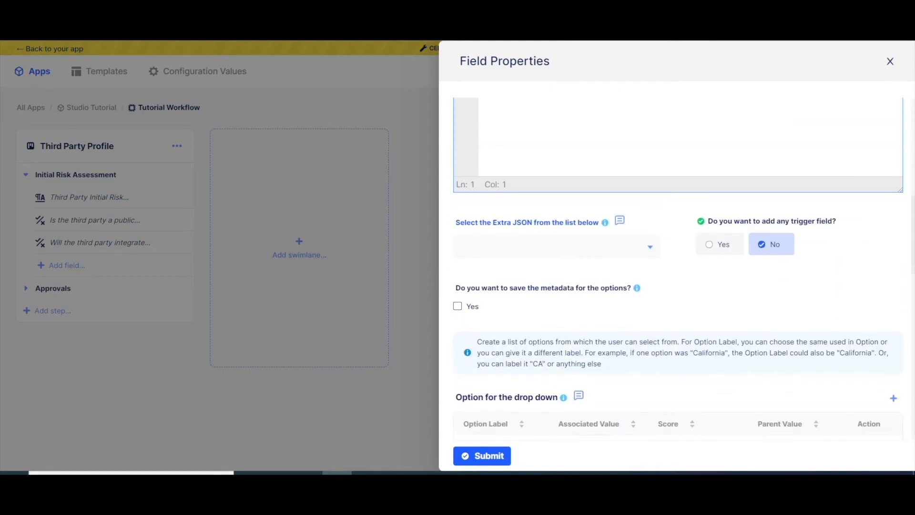
scroll(558, 323, down, 3)
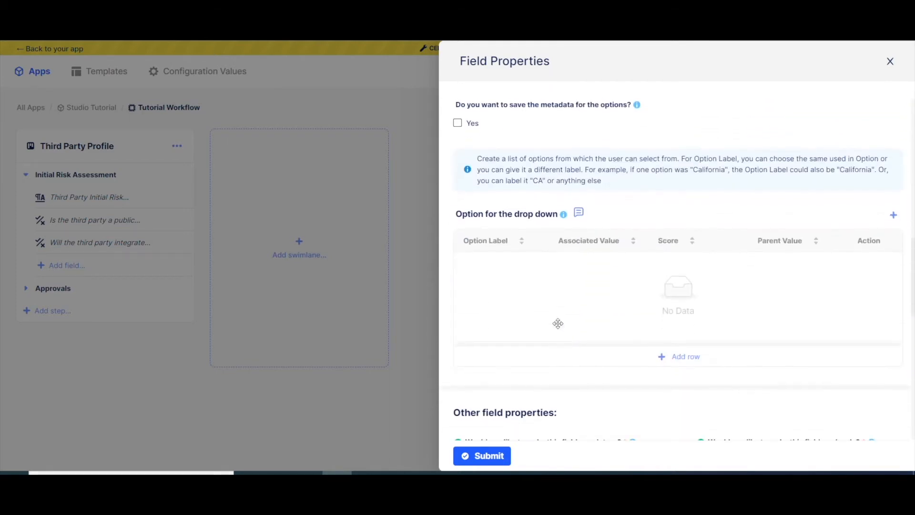
click(645, 356)
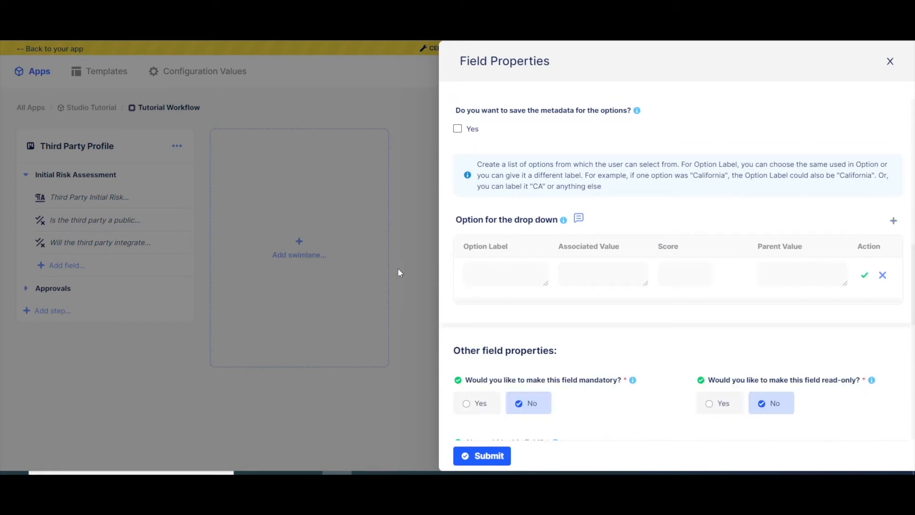
click(505, 273)
text(Low - 72 hour SLA or less)
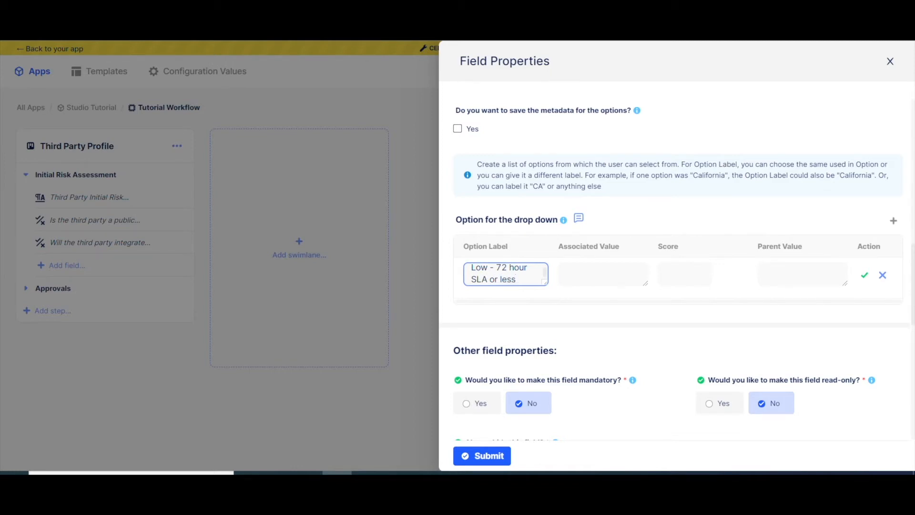
key(ctrl+a)
key(ctrl+c)
key(Tab)
key(ctrl+v)
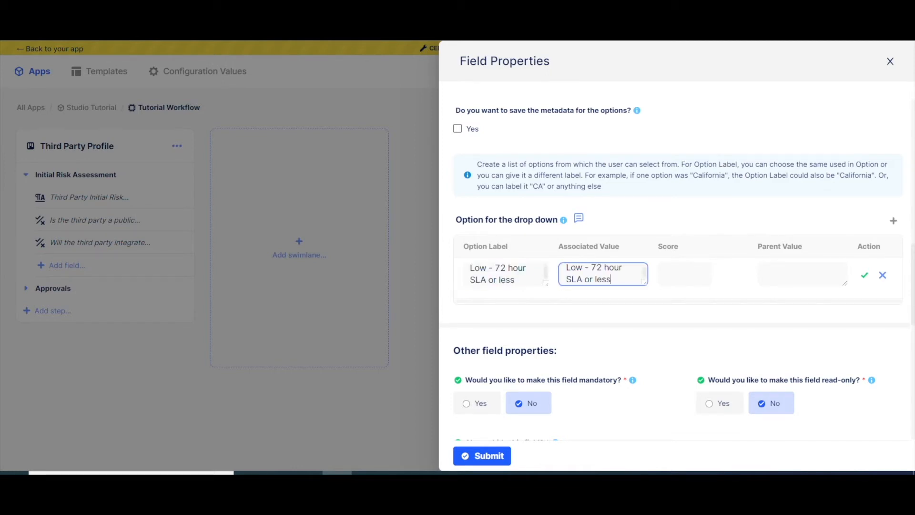
click(865, 276)
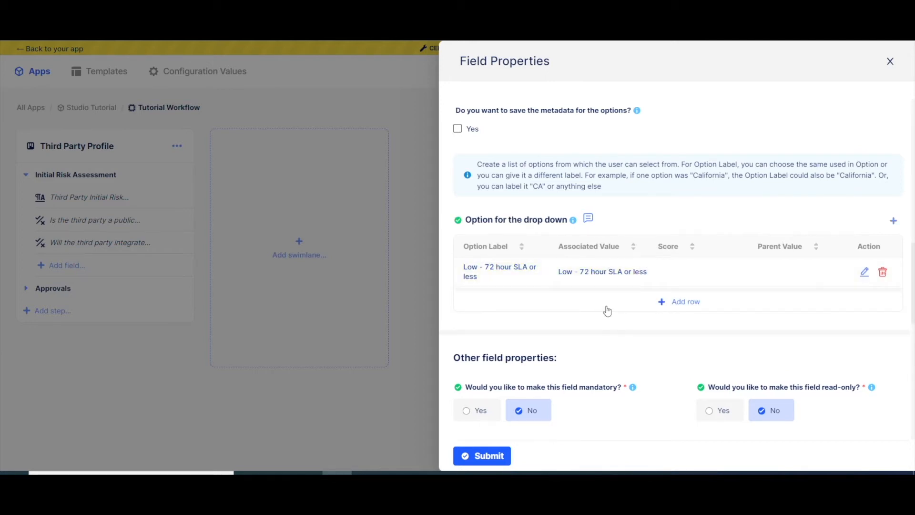
Add the drop-down option "Medium - 48 hour SLA or less", using the same text as its associated value
click(607, 308)
click(506, 274)
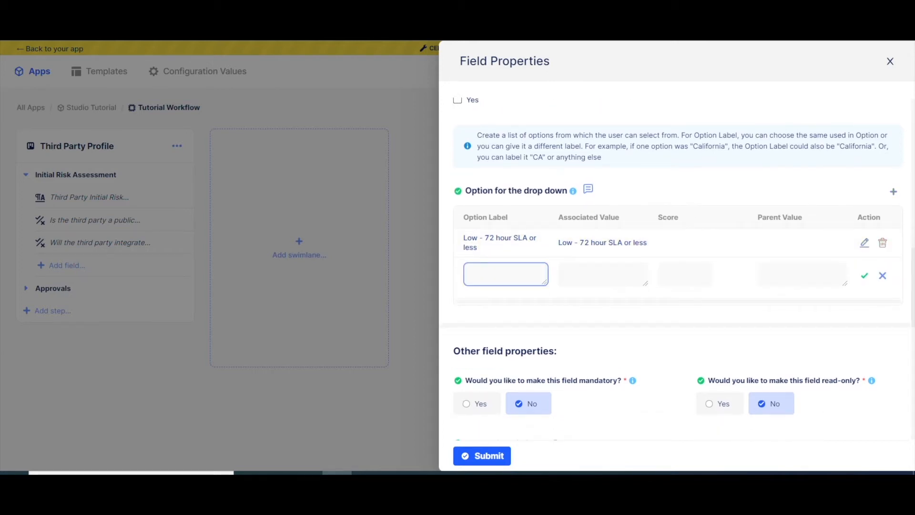
text(Medium)
text( - 48 hour )
text(SLA or less)
key(ctrl+a)
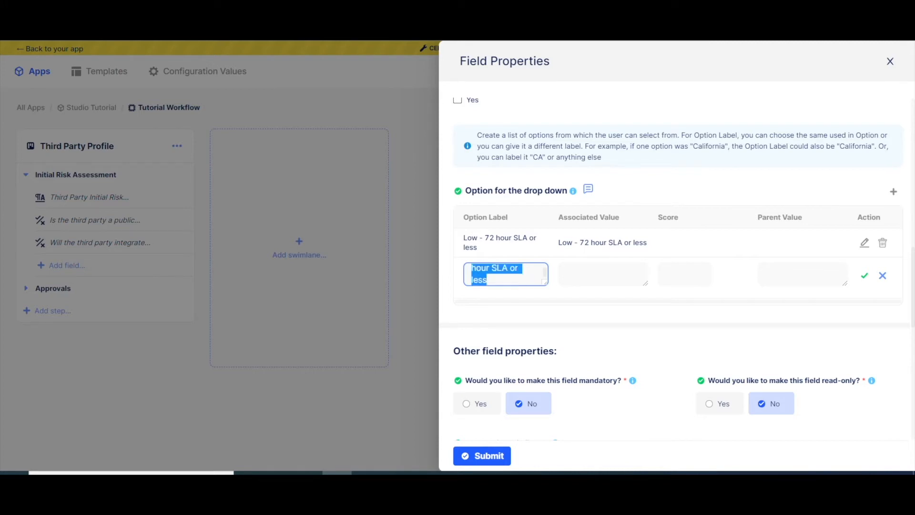
key(ctrl+c)
key(Tab)
key(ctrl+v)
click(863, 275)
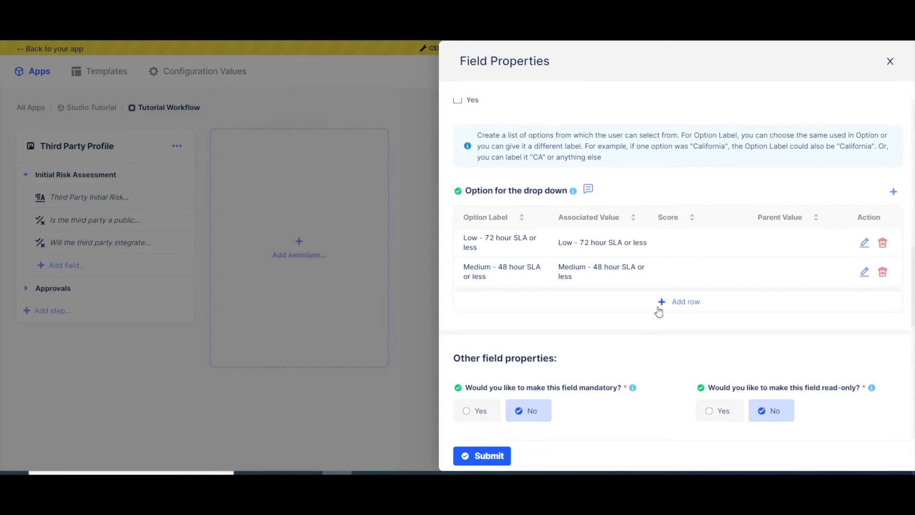
Add the drop-down option "High - 24 hour SLA or less" with the same text as its associated value, and submit the field
click(659, 308)
click(505, 274)
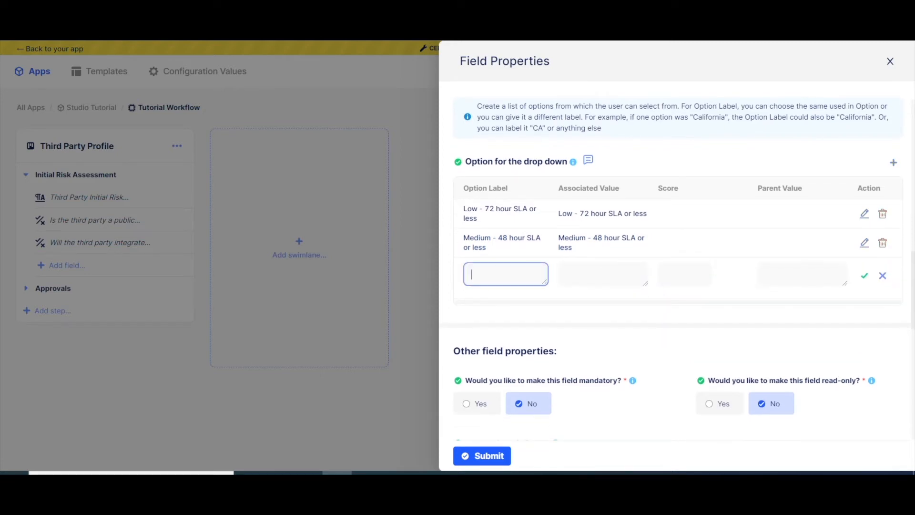
text(High - 24 hour SLA or less)
key(ctrl+a)
key(ctrl+c)
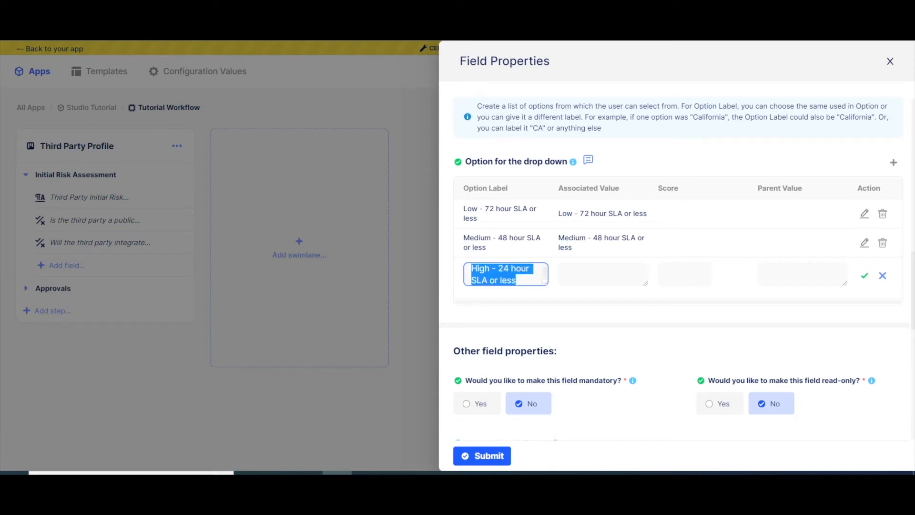
click(611, 279)
key(ctrl+v)
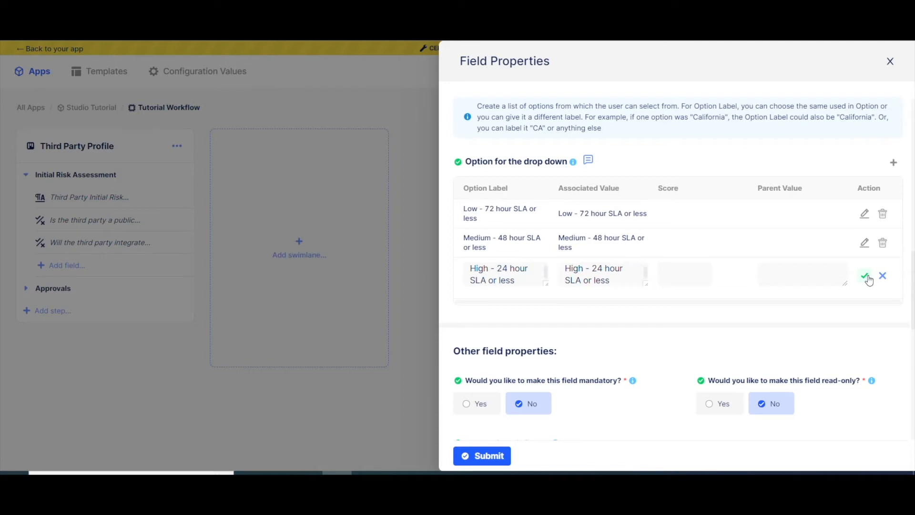
click(865, 276)
scroll(705, 276, down, 3)
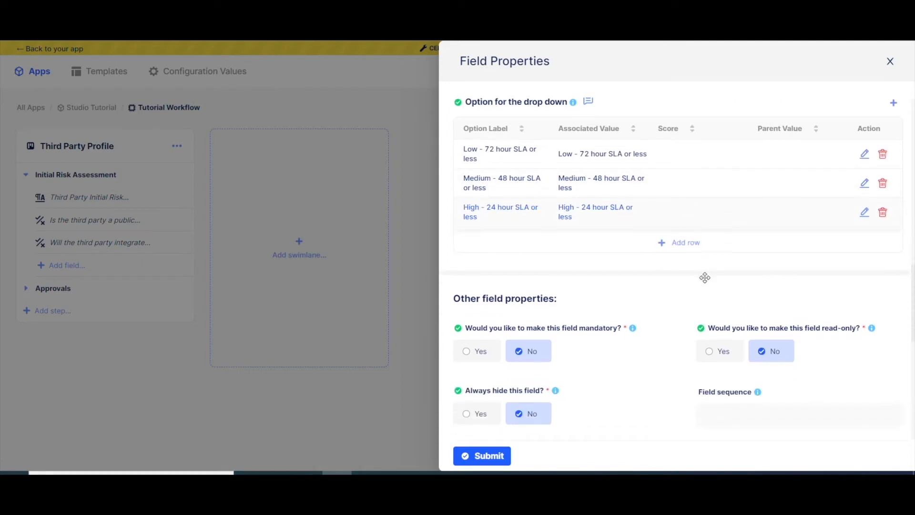
scroll(671, 328, down, 3)
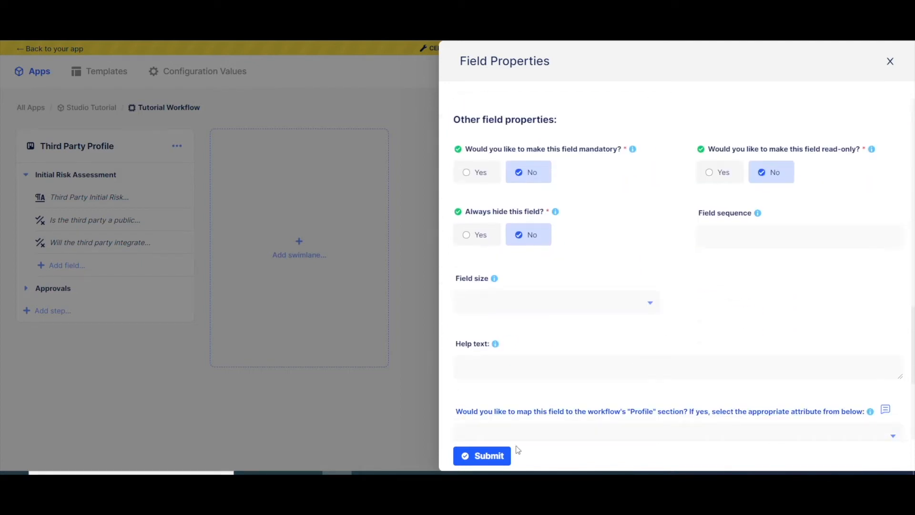
click(490, 457)
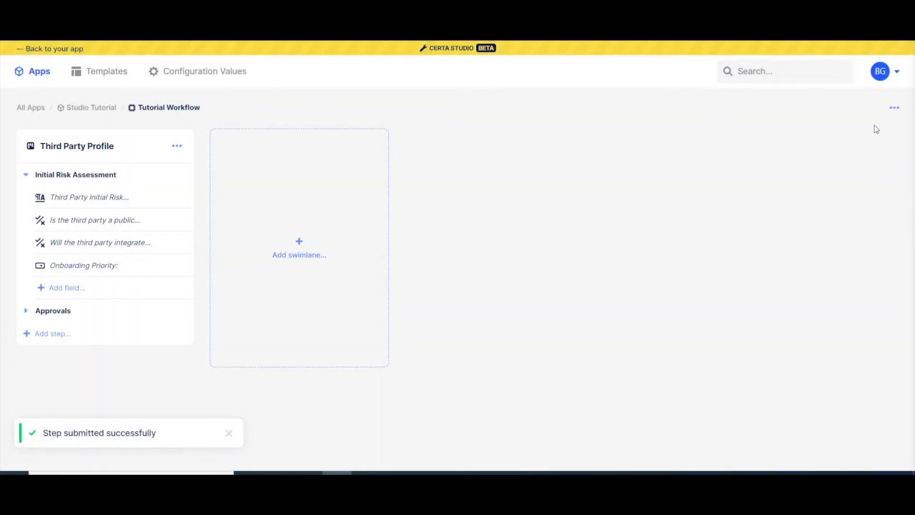
Edit the Tutorial Workflow process and publish the updated fields through its Publish Setup
click(894, 108)
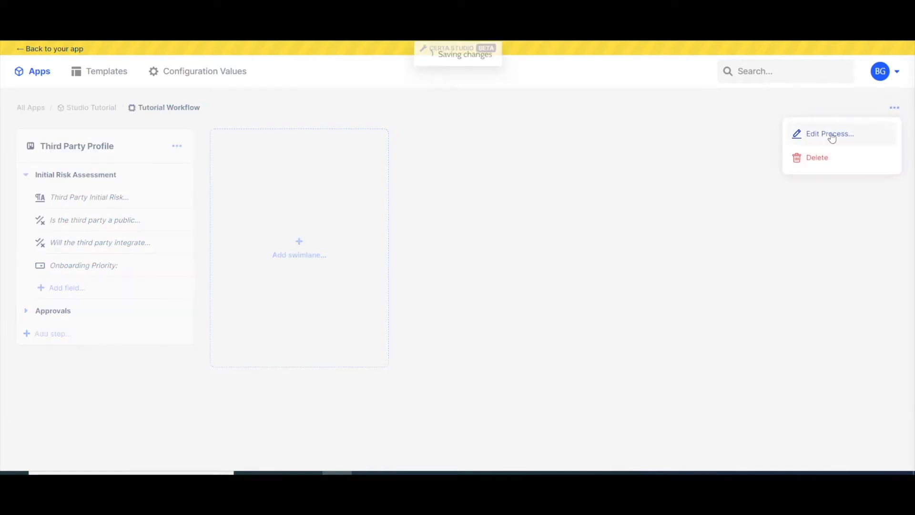
click(829, 138)
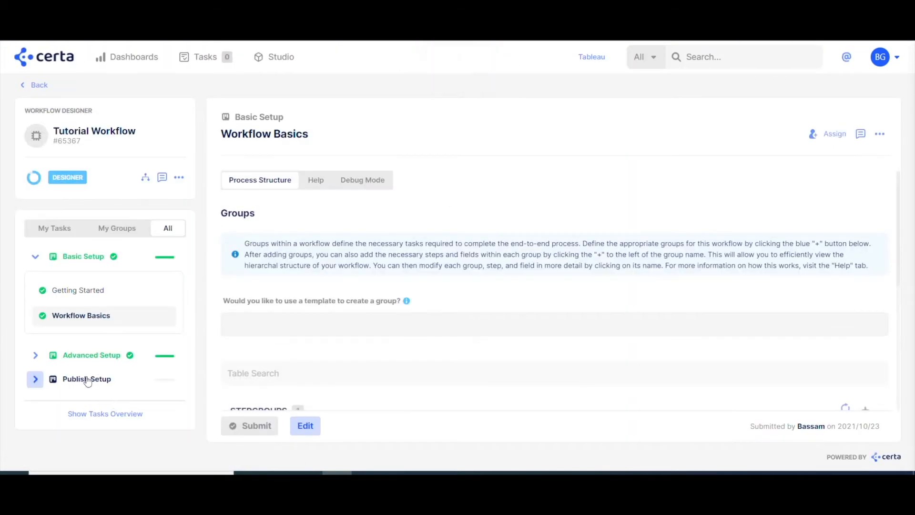
click(86, 379)
click(82, 336)
scroll(261, 372, down, 3)
scroll(261, 367, down, 3)
click(253, 331)
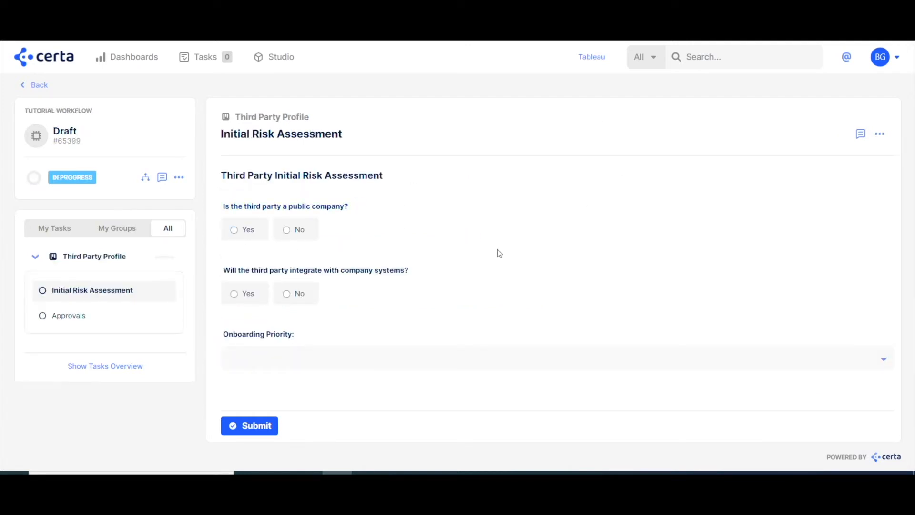
In the draft request, answer No to public company and Yes to company systems integration, and view the Onboarding Priority options
click(247, 230)
click(297, 238)
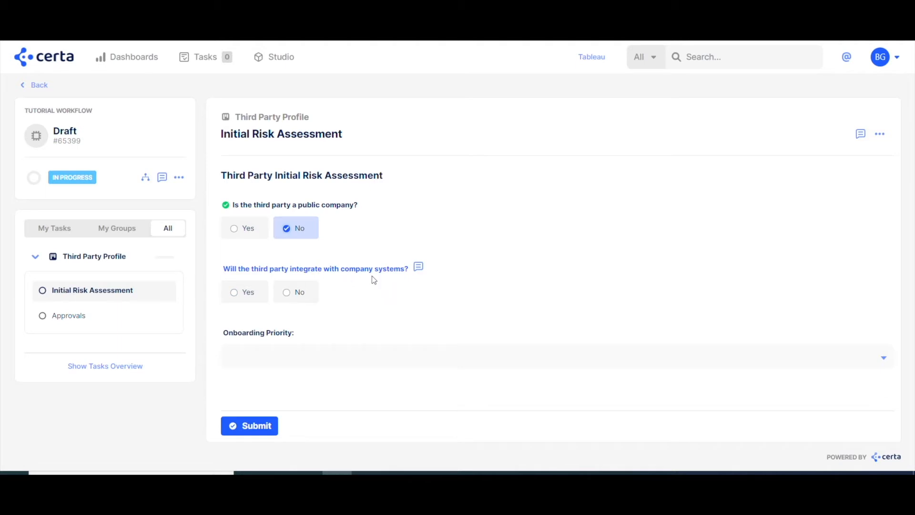
click(263, 296)
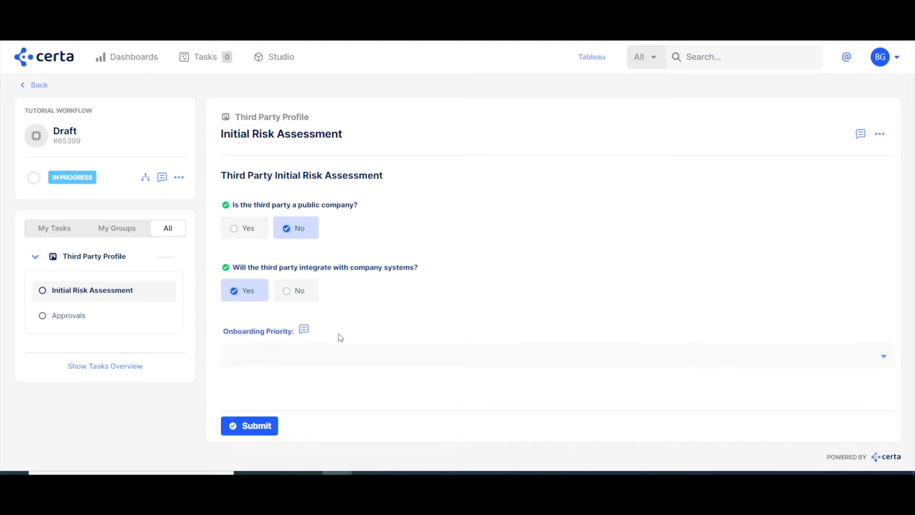
click(448, 354)
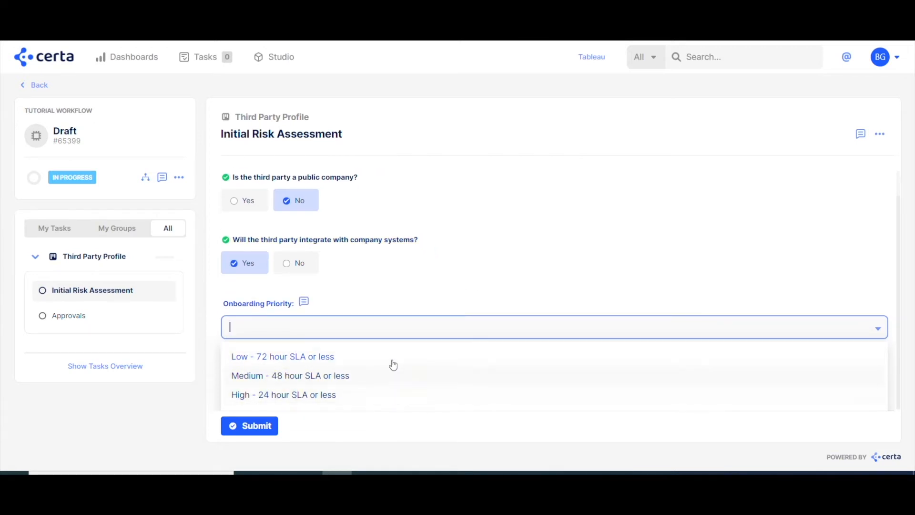
click(402, 282)
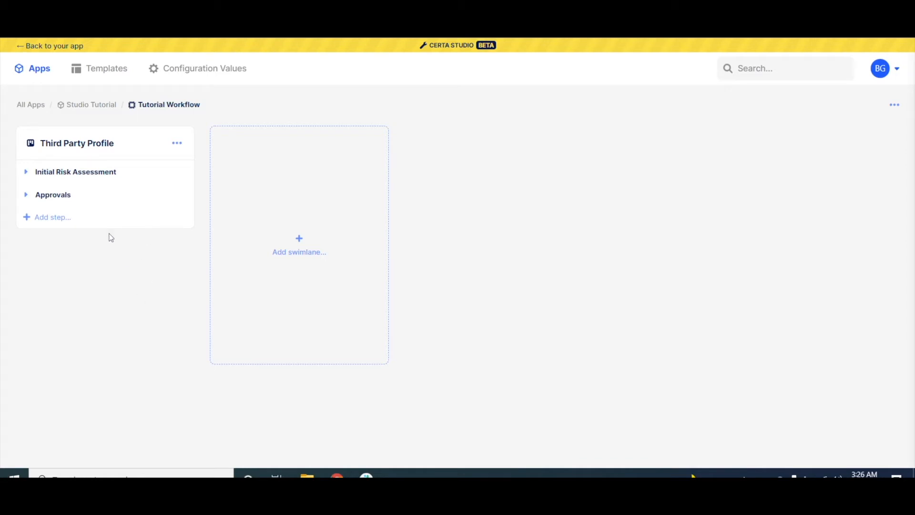
Review the Initial Risk Assessment fields in the process and draft request, trying Yes and No for the public company question
click(95, 178)
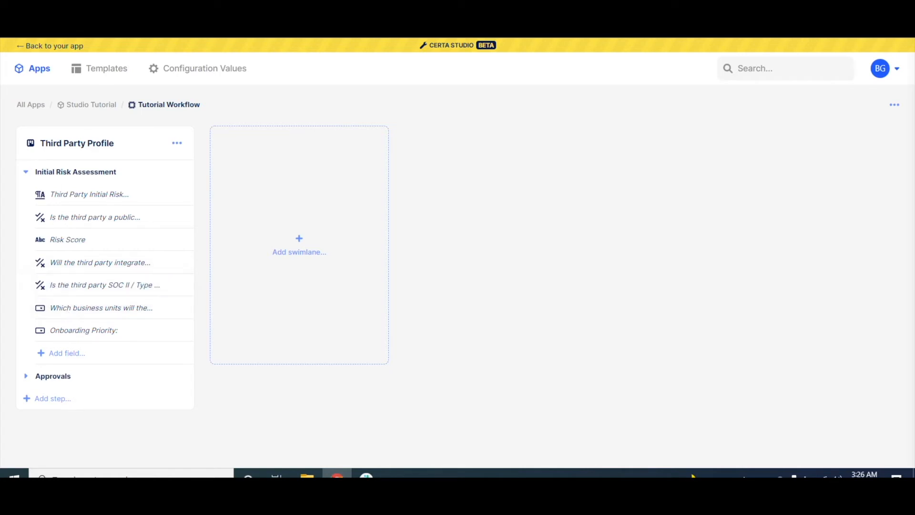
click(145, 19)
scroll(422, 209, down, 1)
scroll(423, 211, up, 1)
scroll(455, 258, down, 3)
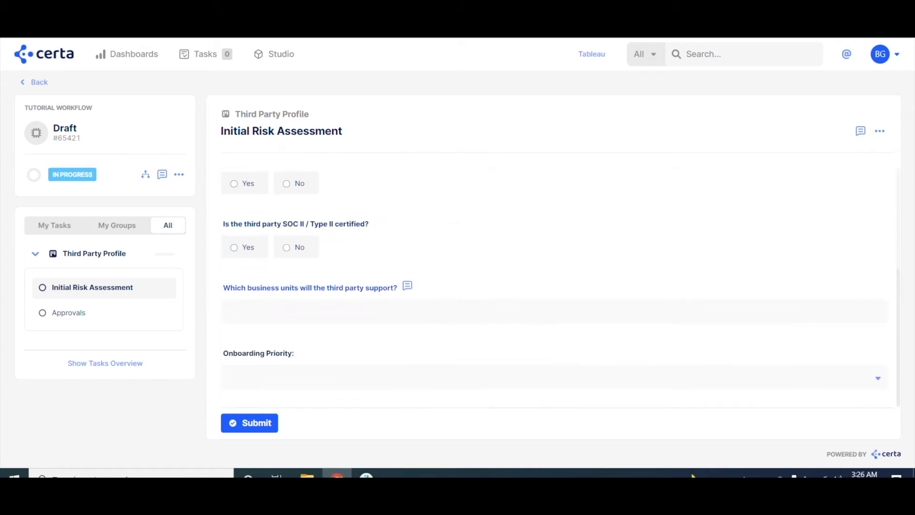
scroll(407, 211, up, 3)
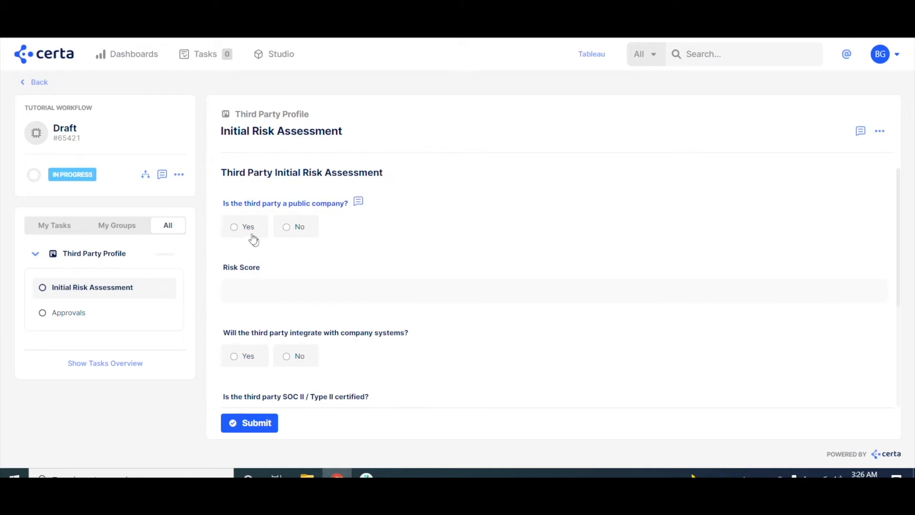
click(249, 230)
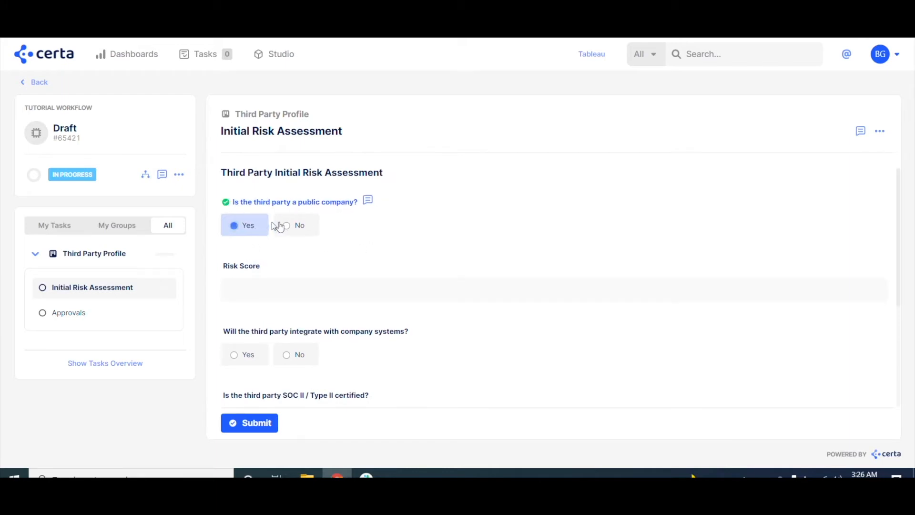
click(287, 230)
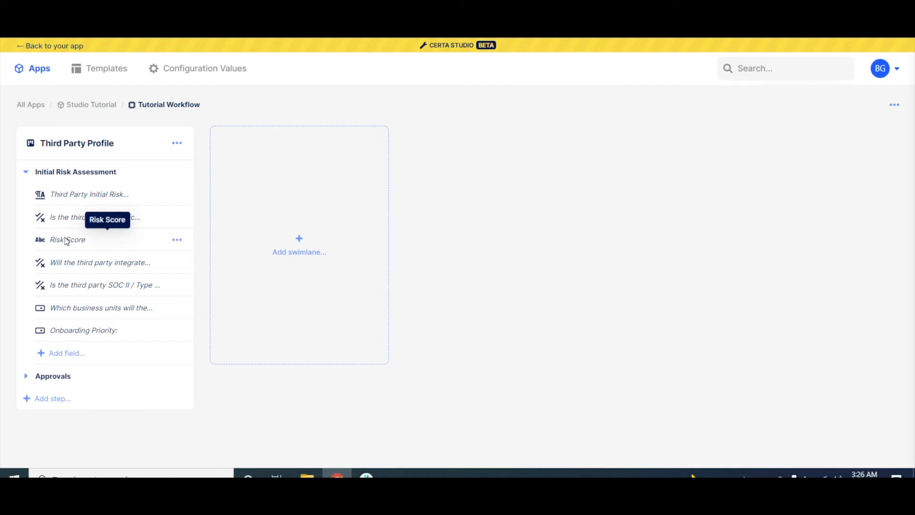
Open the Risk Score field of the Initial Risk Assessment step for editing, and go to its Business Rules
click(178, 240)
click(193, 269)
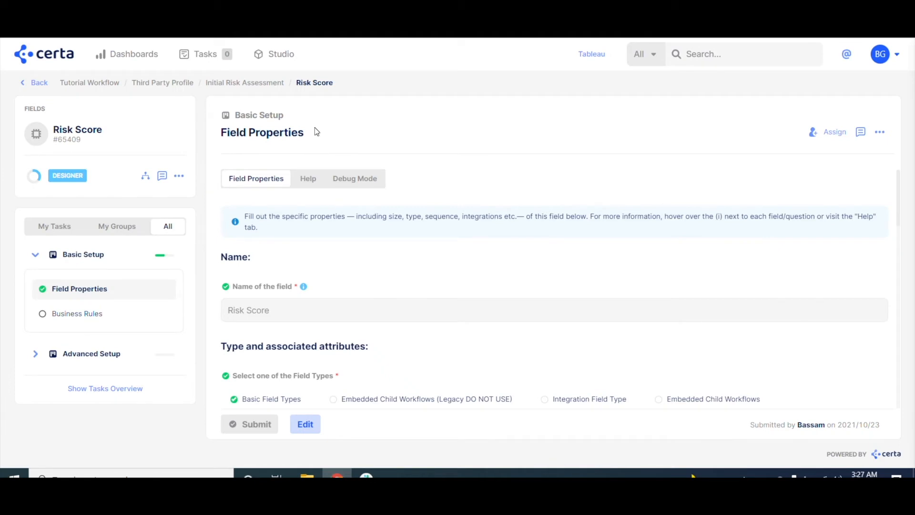
click(147, 313)
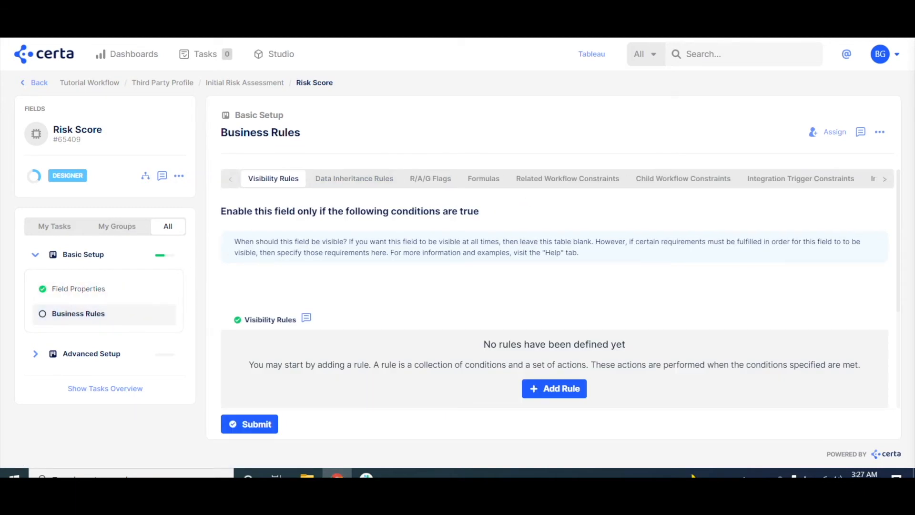
Add a data inheritance rule to Risk Score with the condition "Is the third party a public company?" = "True"
click(333, 184)
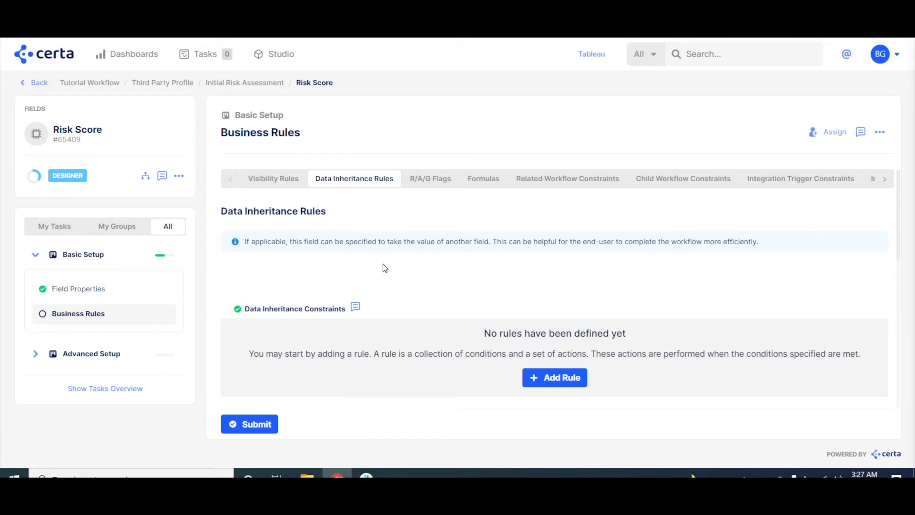
scroll(379, 259, down, 1)
scroll(245, 269, up, 1)
scroll(477, 268, down, 1)
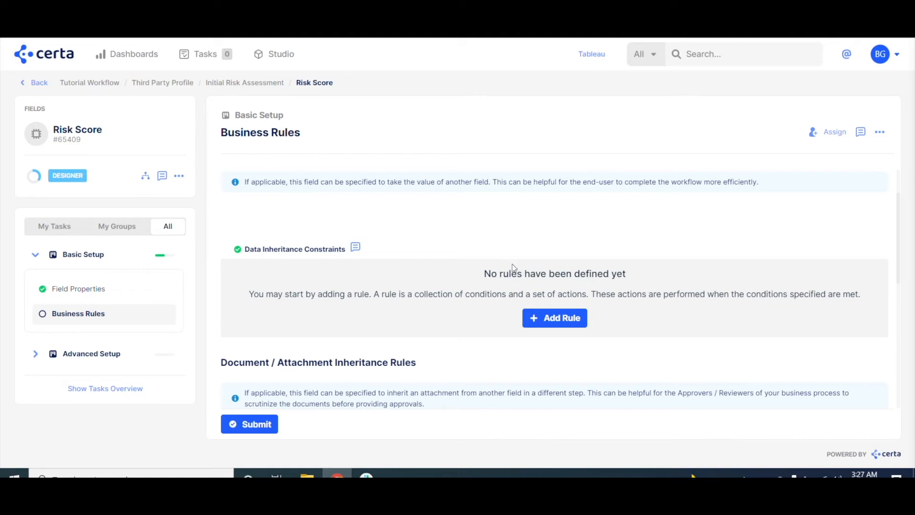
click(534, 314)
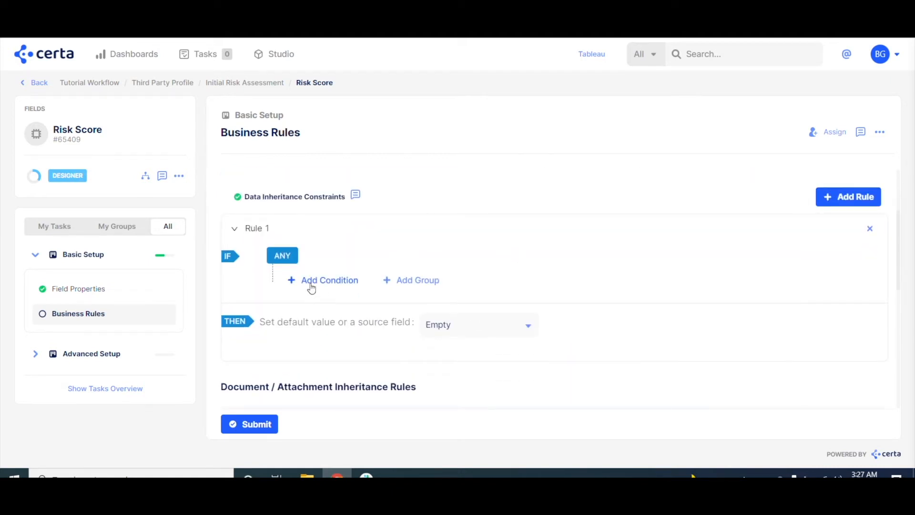
click(311, 286)
click(312, 283)
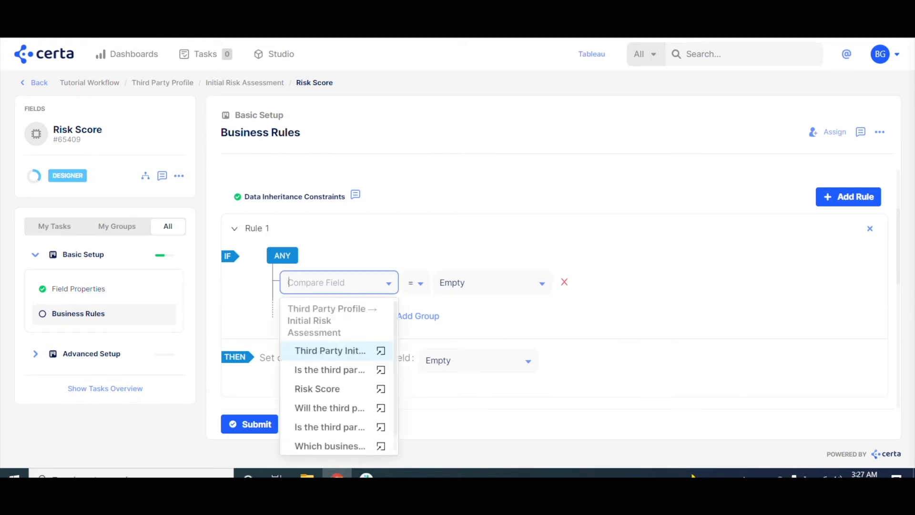
click(313, 371)
click(519, 285)
text(True)
key(Return)
Set the default value of the first data inheritance rule to "0" and collapse the rule
click(472, 362)
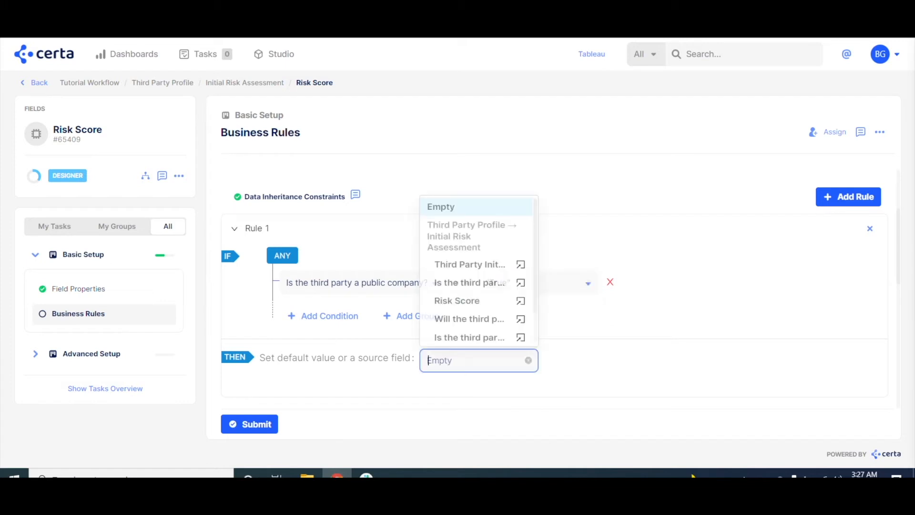
text(0)
key(Return)
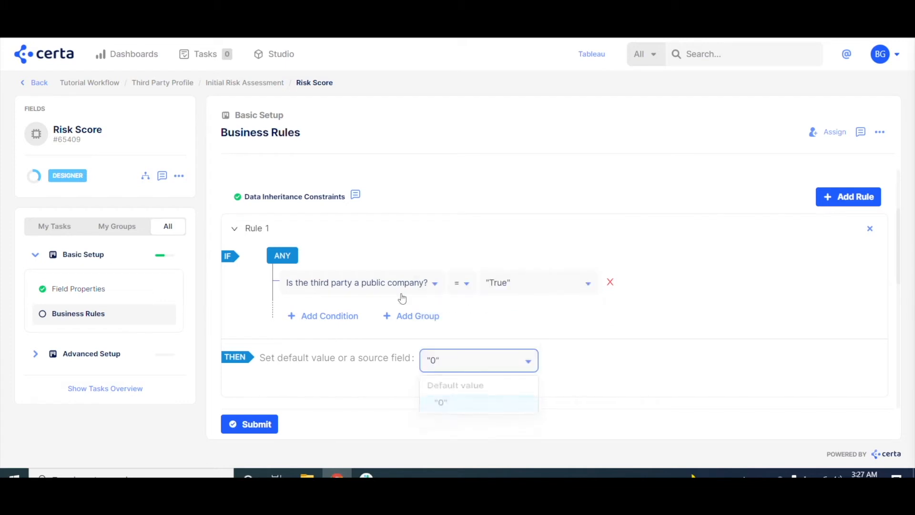
click(396, 234)
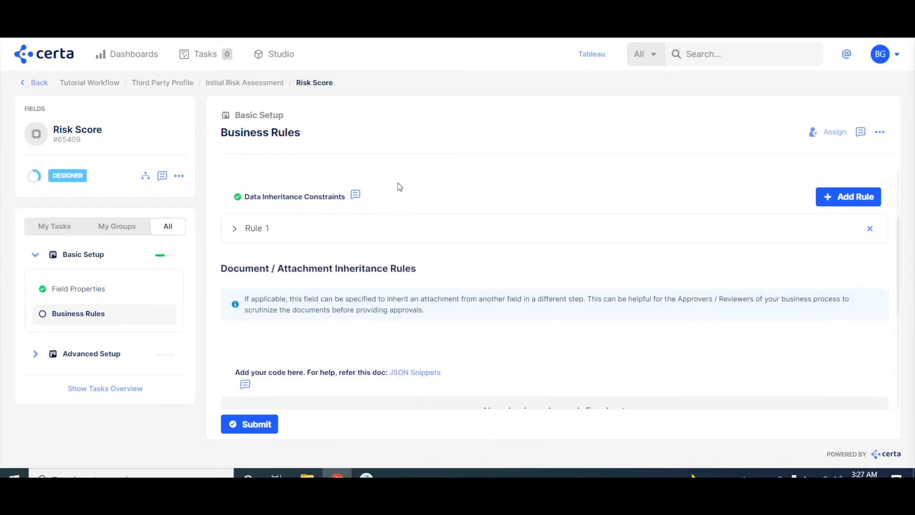
Add a second data inheritance rule that defaults to "5" if "Is the third party a public company?" = "False", and collapse it
click(841, 197)
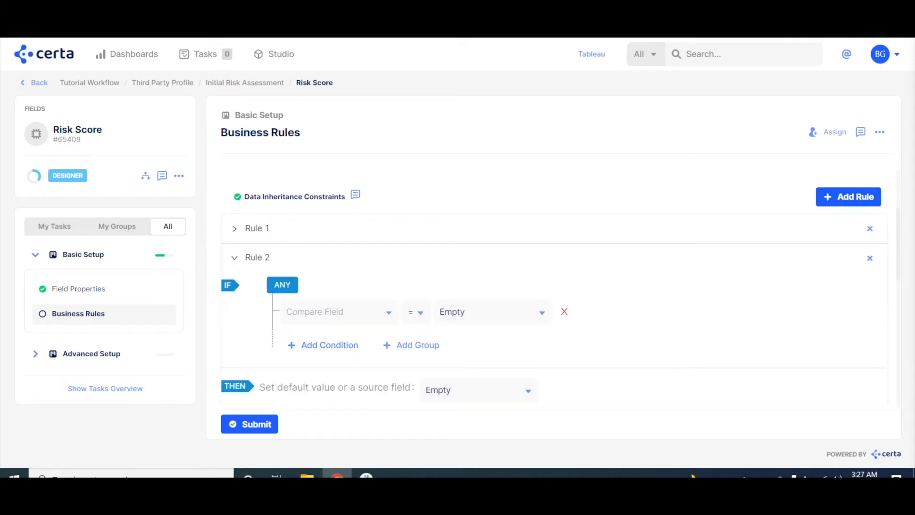
click(333, 312)
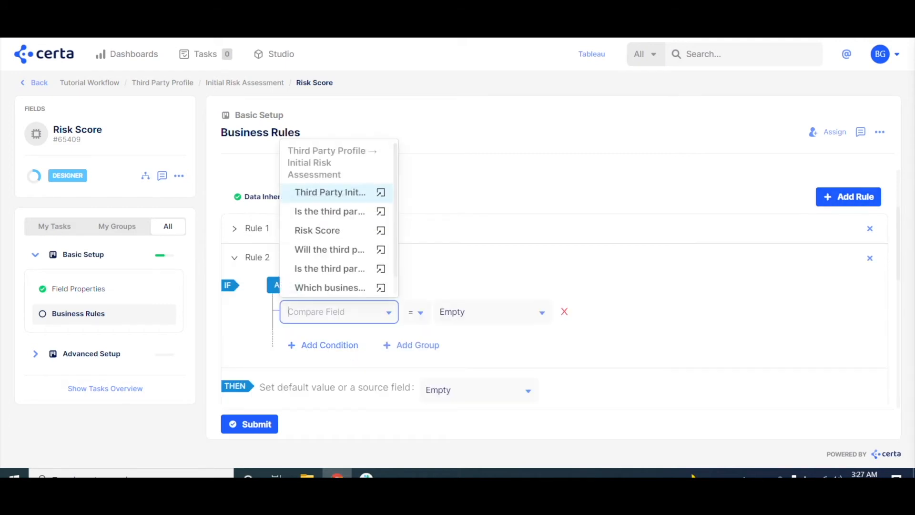
click(338, 213)
click(529, 311)
text(False)
key(Return)
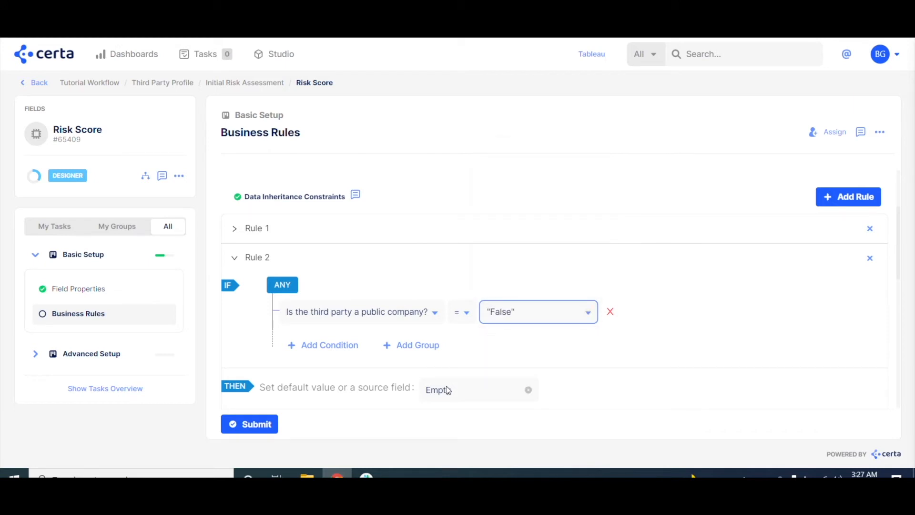
click(427, 389)
text(5)
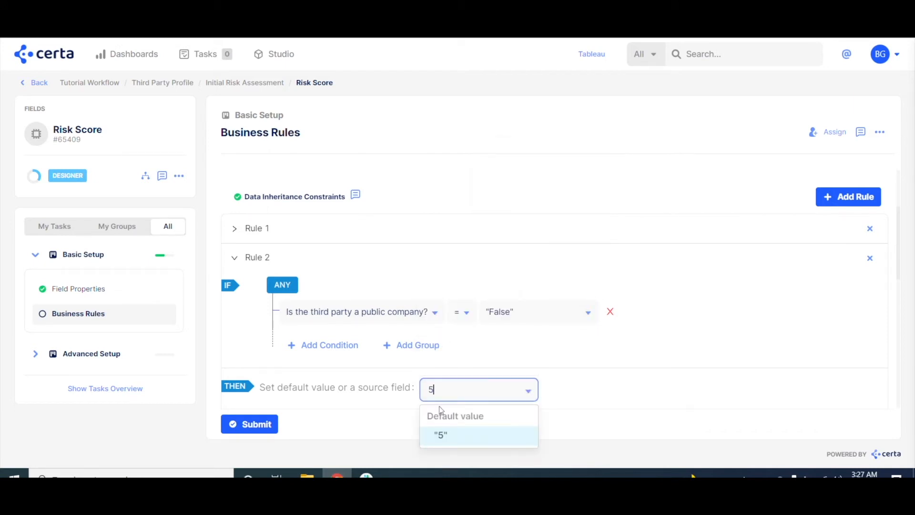
click(435, 433)
click(397, 256)
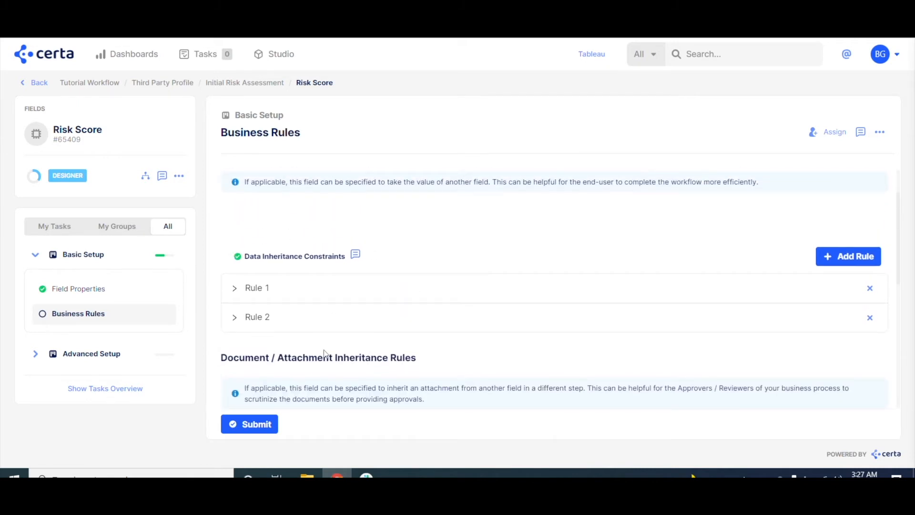
Submit the Risk Score business rules and go to the Tutorial Workflow's Publish Setup, answering Yes to updating existing workflows
click(266, 425)
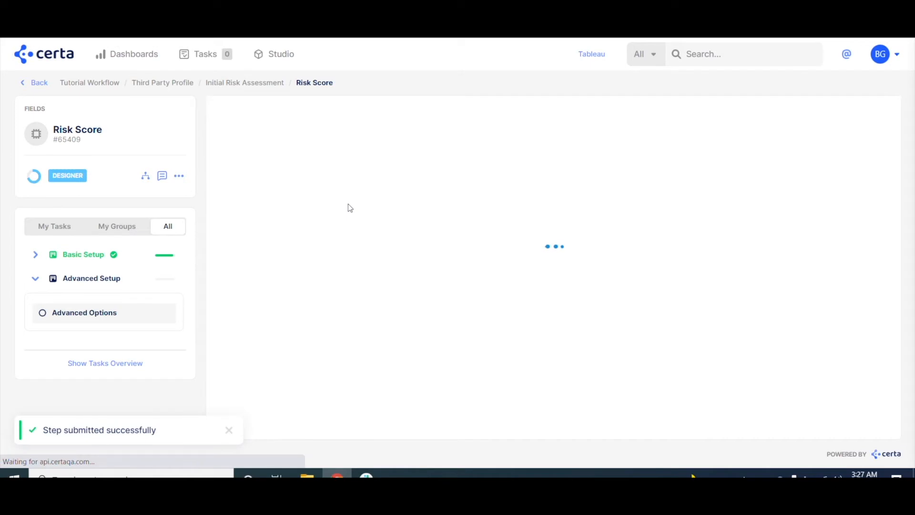
click(88, 84)
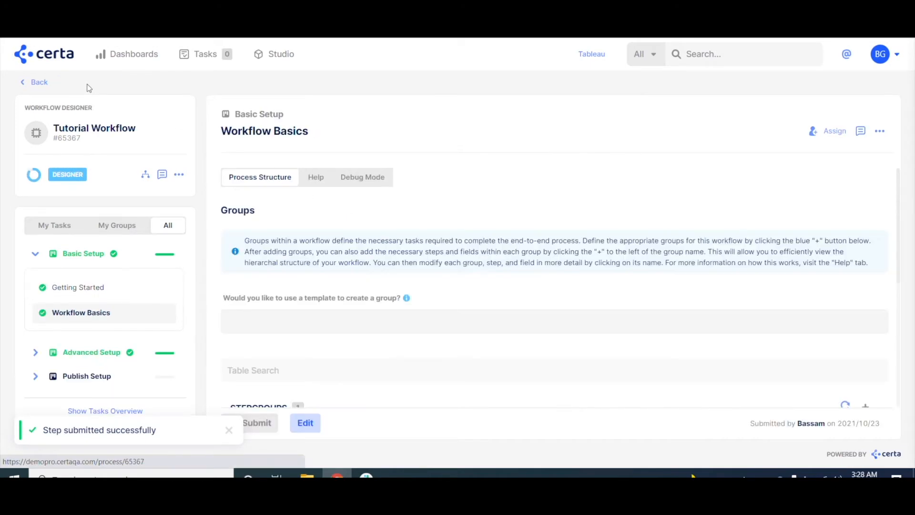
click(76, 374)
click(46, 334)
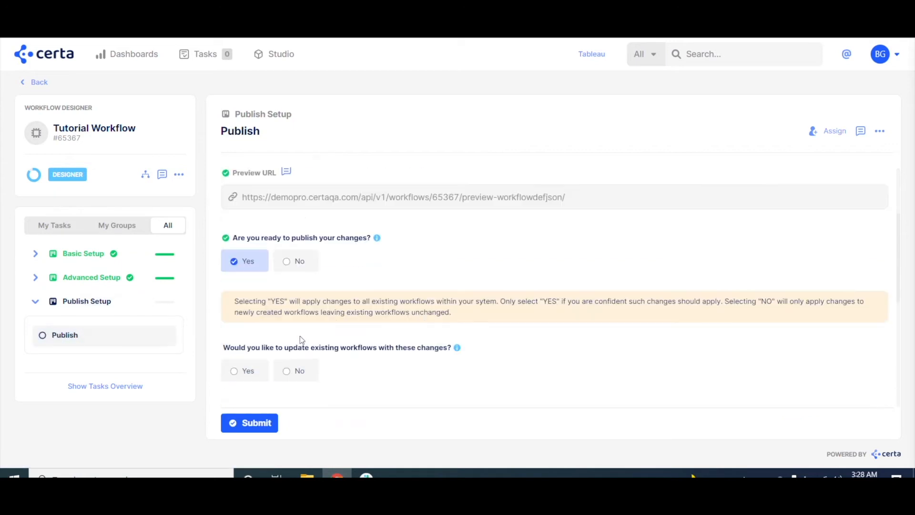
scroll(286, 334, down, 4)
click(246, 330)
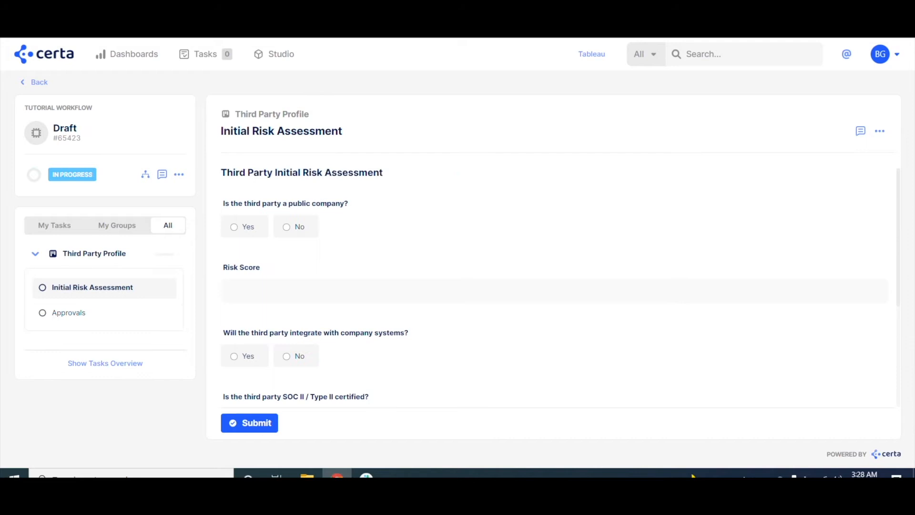
In the draft request, try No and Yes for the public company question to check the inherited Risk Score
click(296, 225)
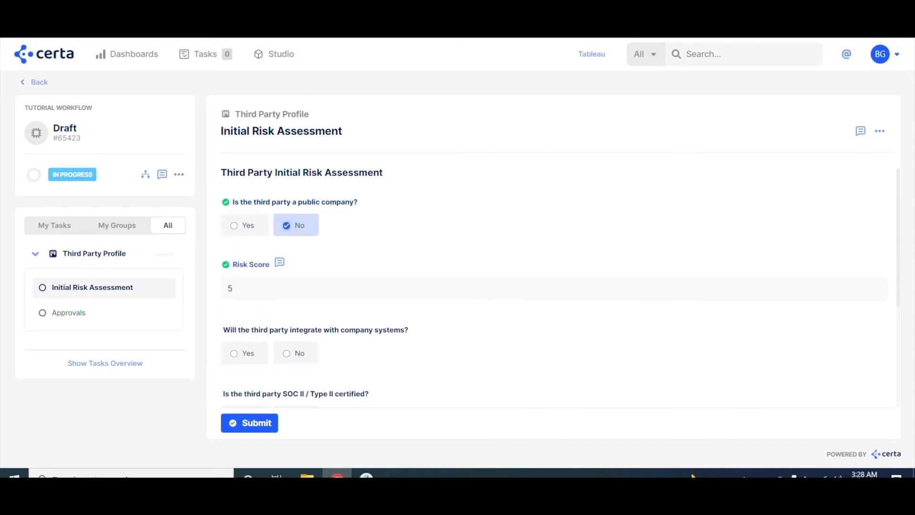
click(245, 225)
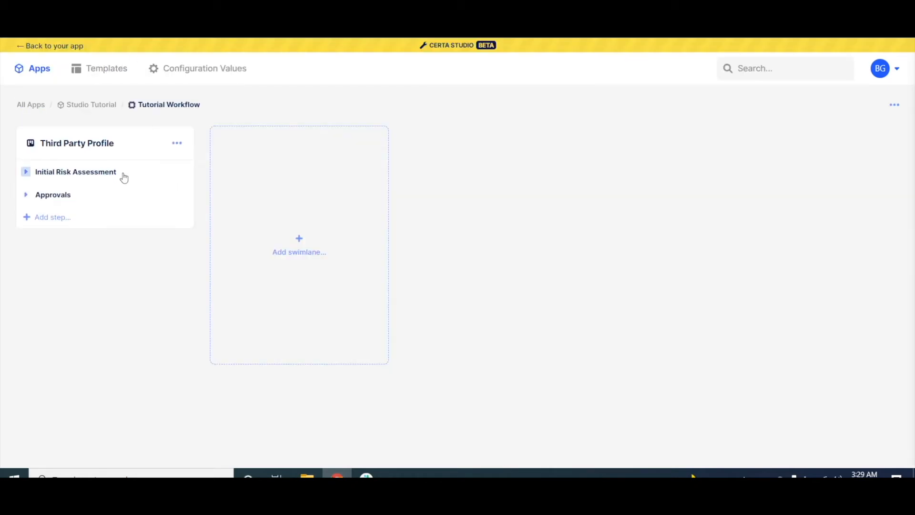
Open the Risk Score field of the Initial Risk Assessment step for editing and go to the R/A/G Flags in its Business Rules
click(73, 174)
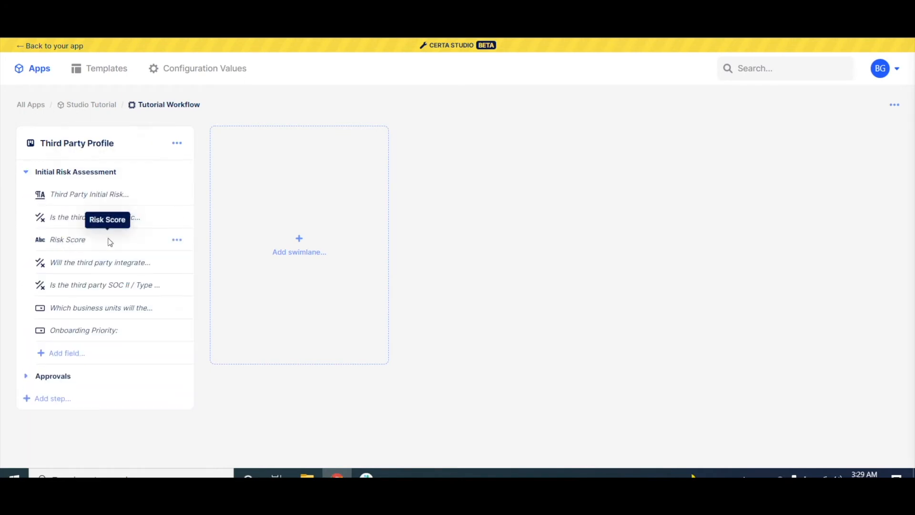
click(176, 243)
click(184, 268)
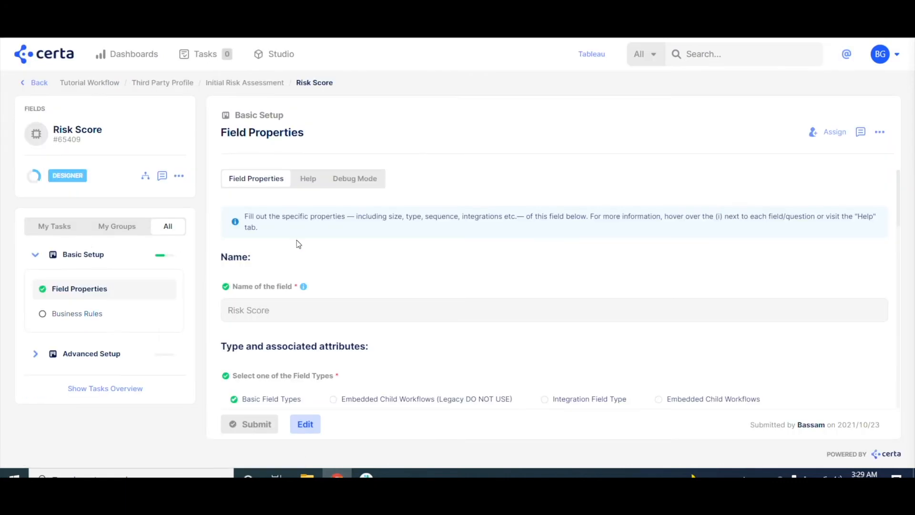
scroll(376, 242, down, 1)
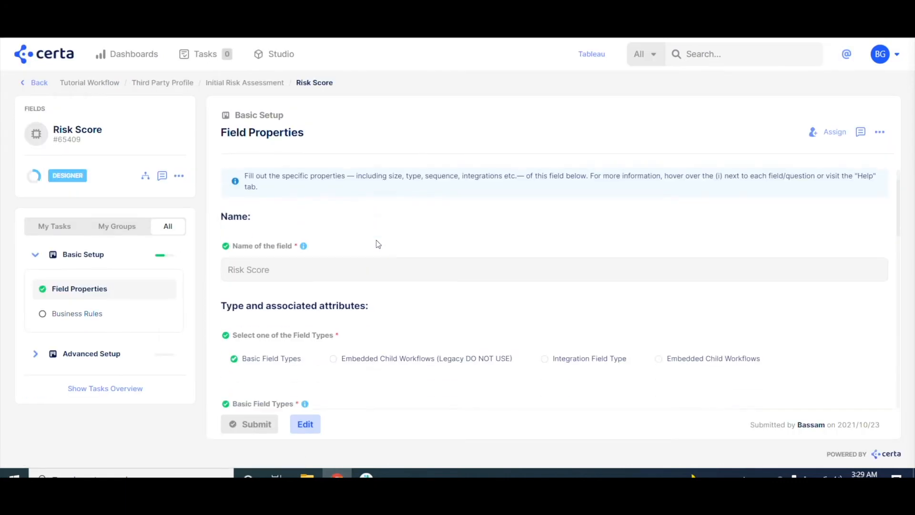
click(110, 313)
scroll(340, 259, up, 1)
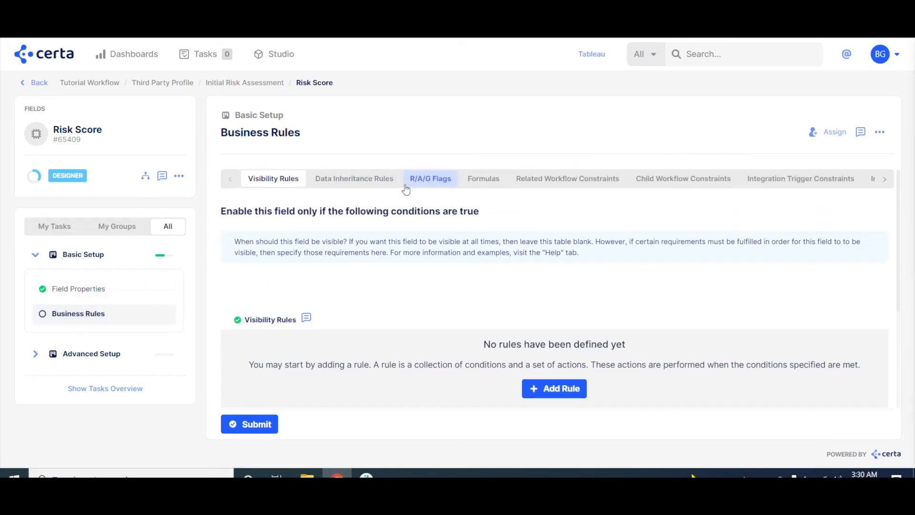
click(429, 183)
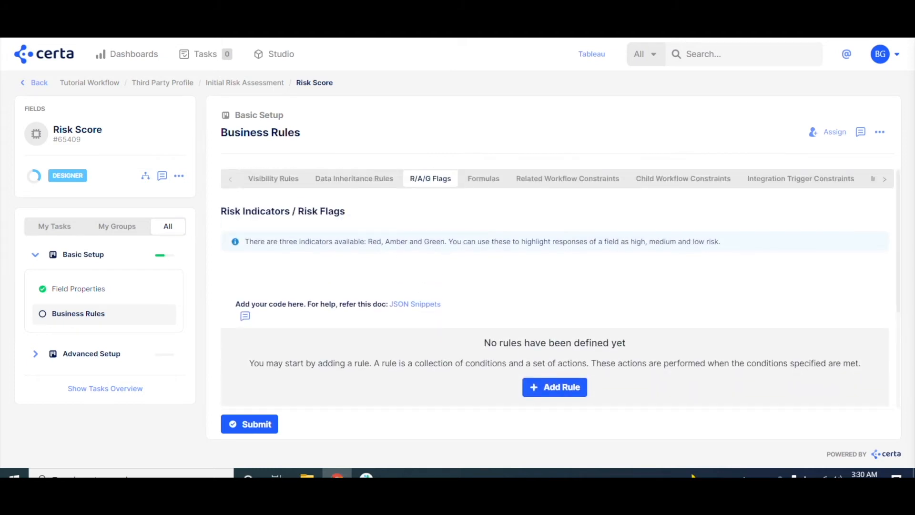
Add a risk flag rule that sets the flag color to Green if Risk Score = "0"
scroll(459, 272, down, 1)
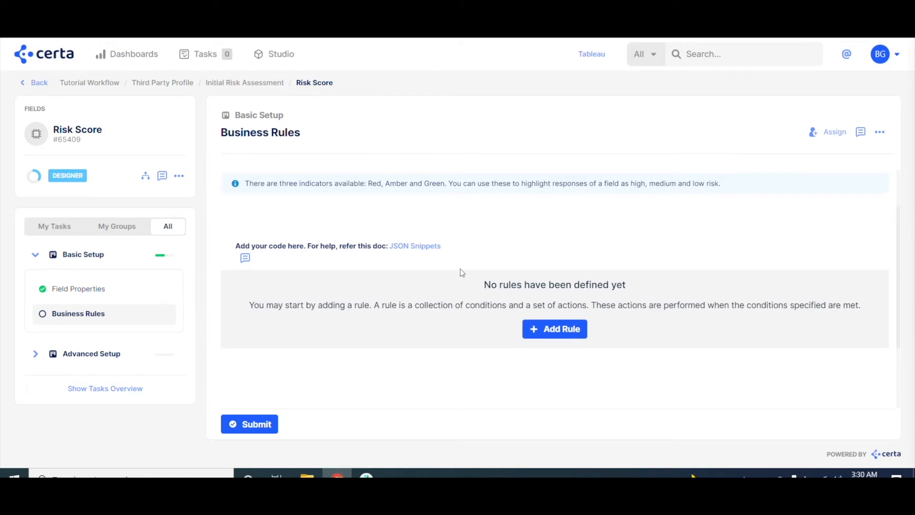
click(558, 332)
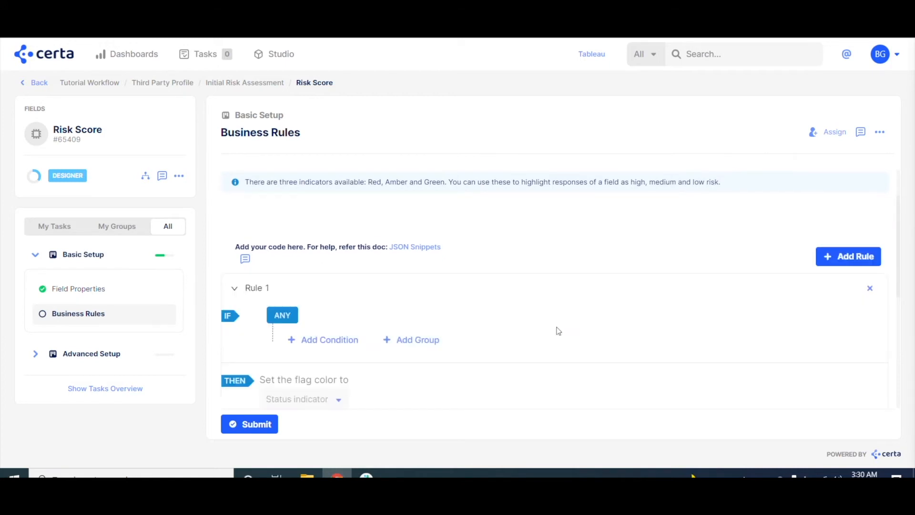
scroll(370, 241, down, 1)
click(341, 281)
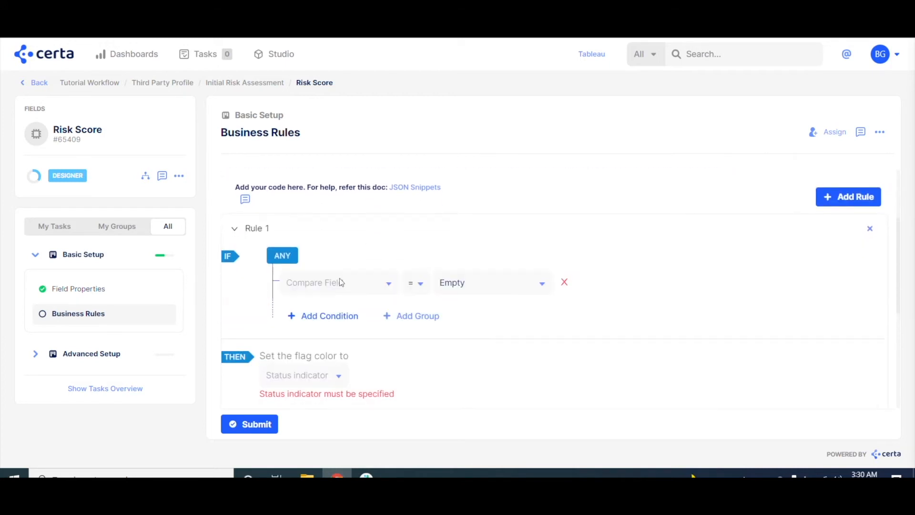
click(339, 285)
click(317, 388)
click(445, 286)
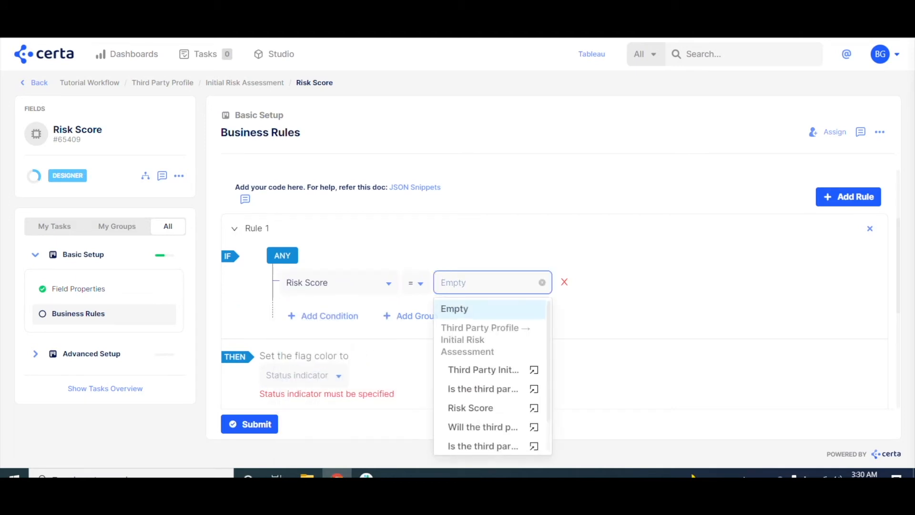
text(0)
click(453, 327)
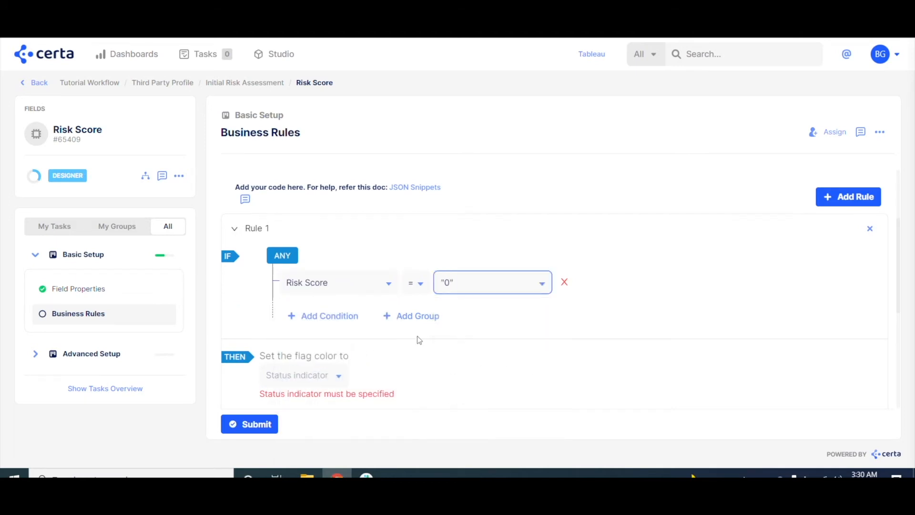
scroll(353, 360, down, 1)
click(300, 316)
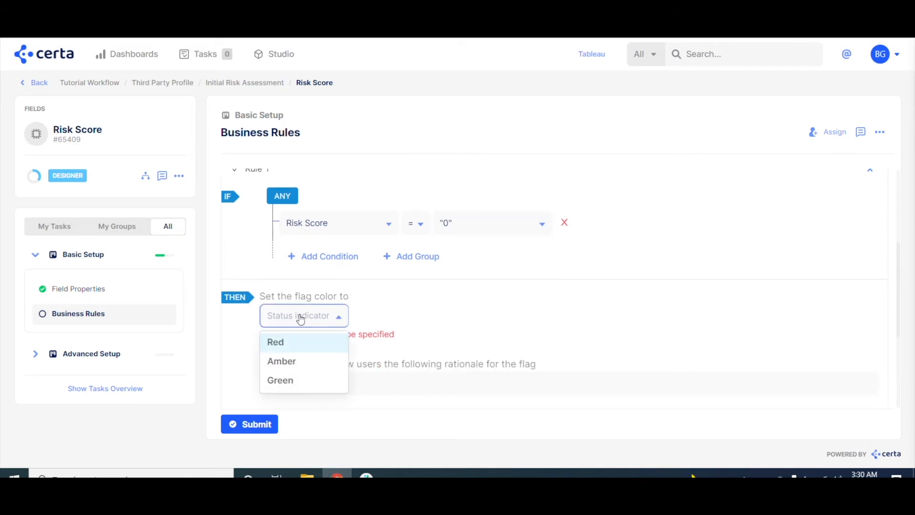
click(298, 384)
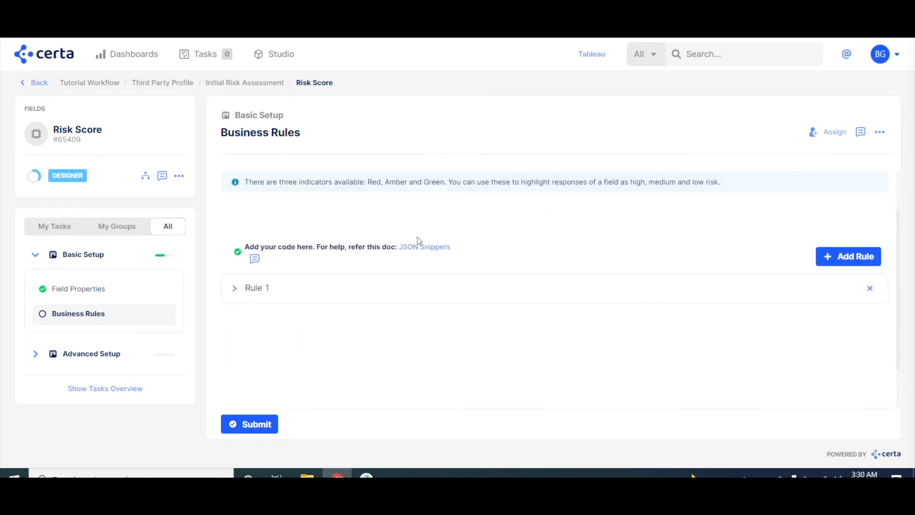
Add a second risk flag rule that sets the flag color to Red if Risk Score = "5", and collapse it
click(843, 198)
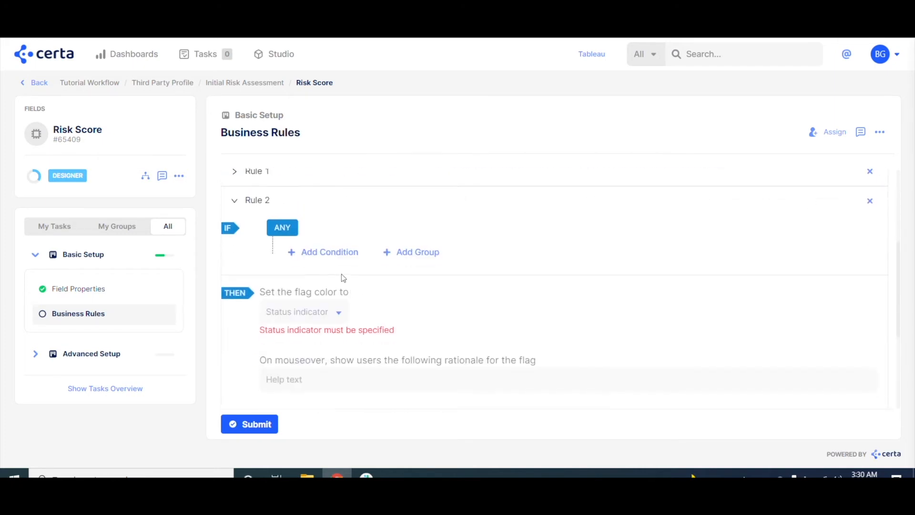
click(334, 254)
click(333, 255)
text(r)
click(317, 361)
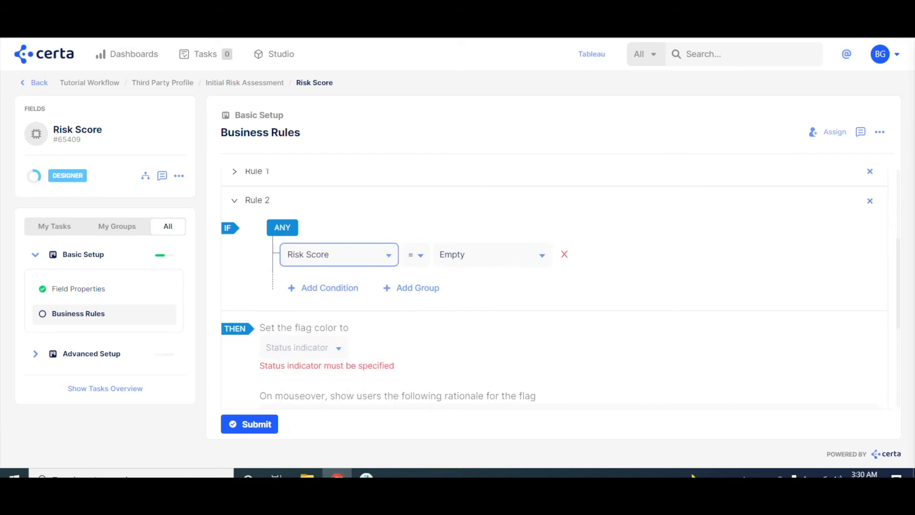
click(456, 263)
text(5)
click(464, 310)
click(313, 349)
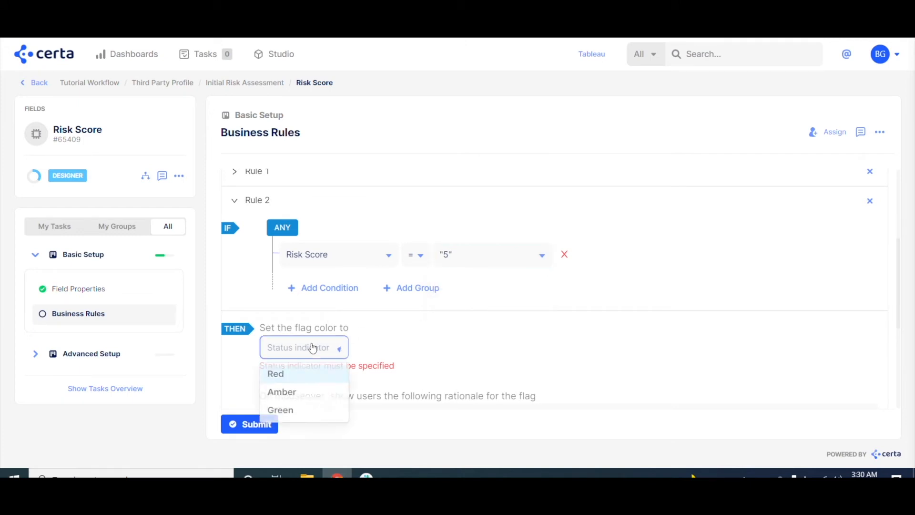
click(296, 376)
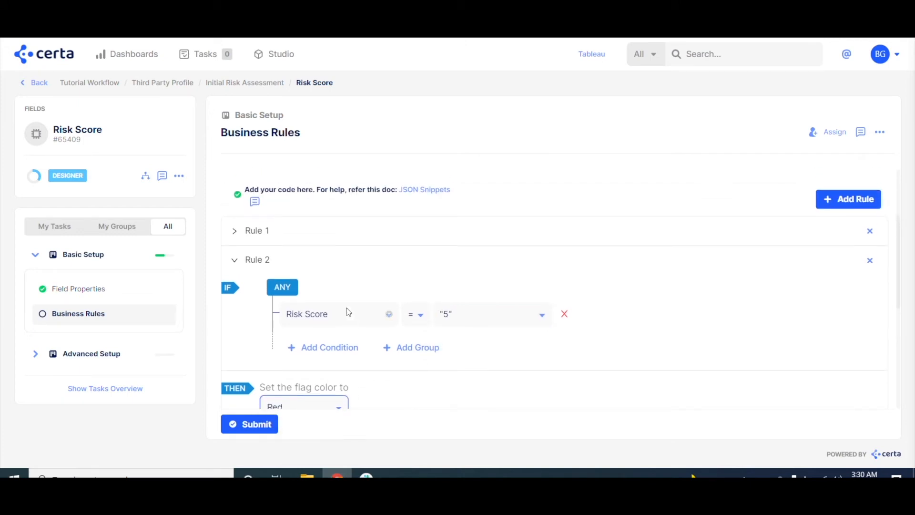
click(312, 259)
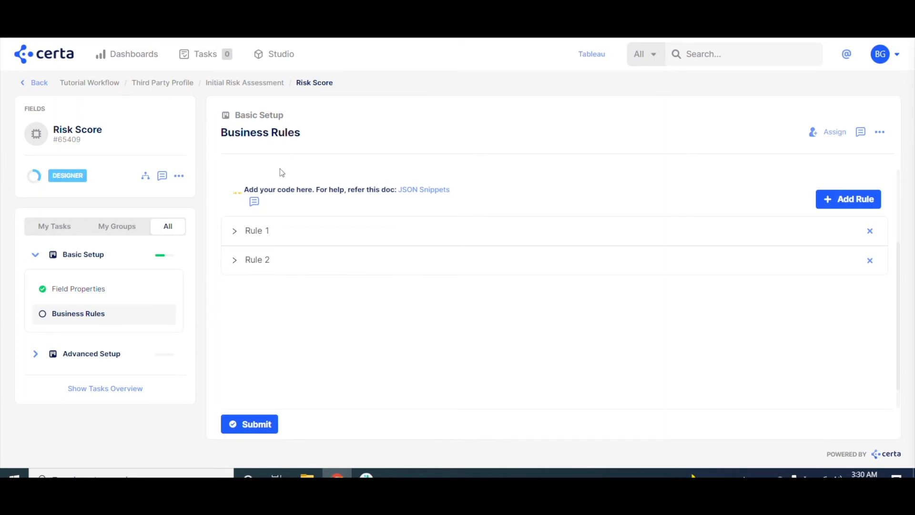
Submit the Risk Score field's business rules and publish the Tutorial Workflow from its Publish Setup
click(244, 424)
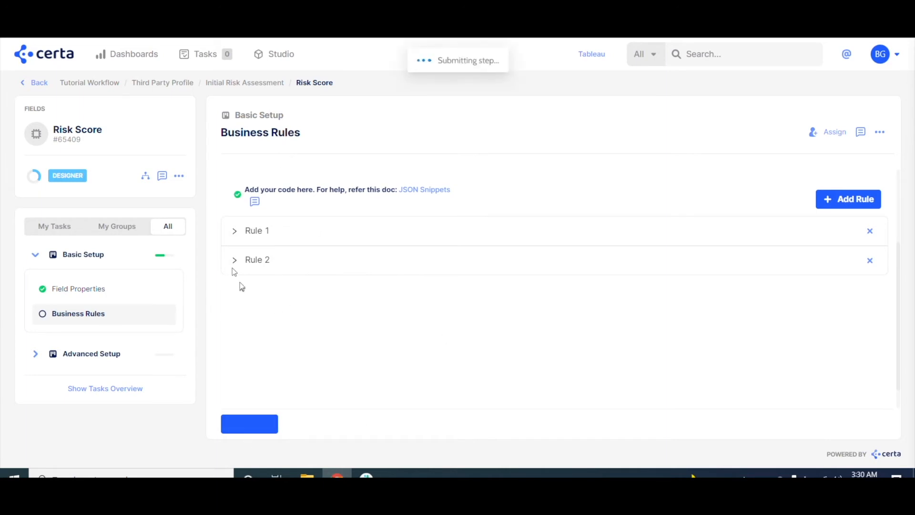
click(73, 86)
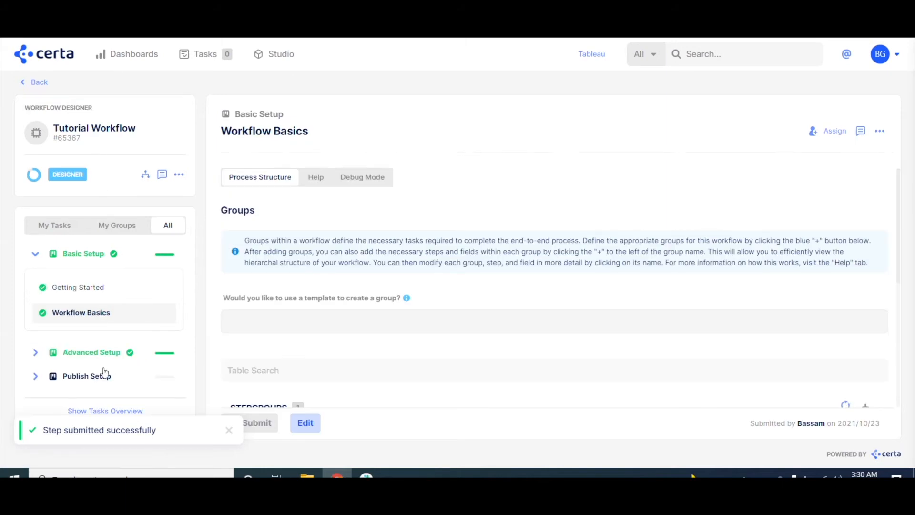
click(105, 374)
click(61, 336)
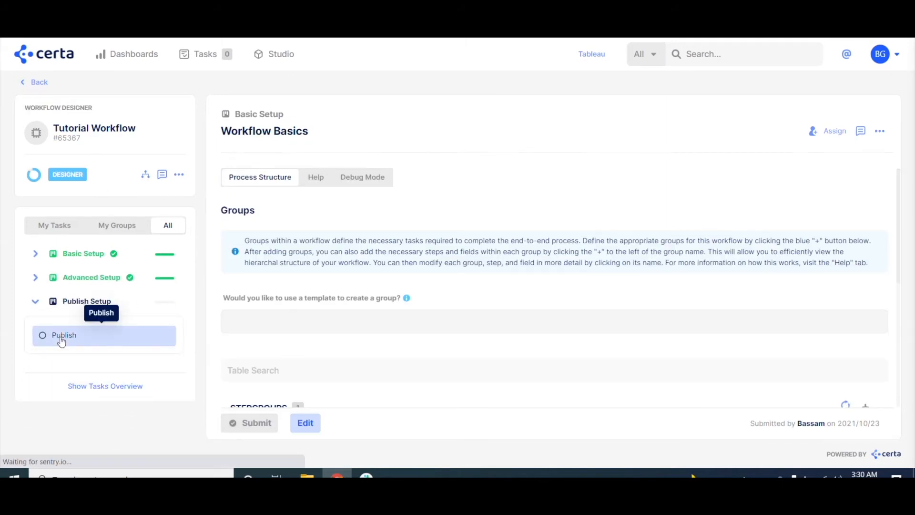
scroll(322, 339, down, 6)
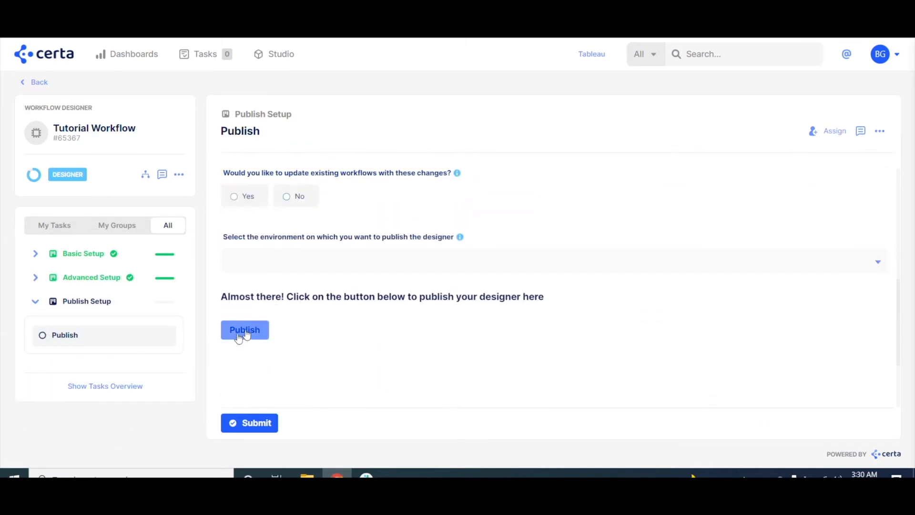
click(246, 332)
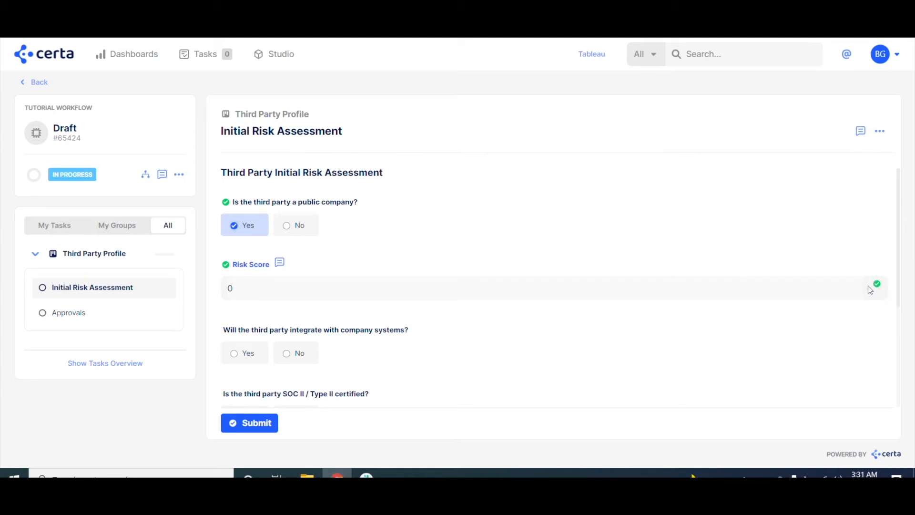
In the new draft request, answer No to the public company question to check the Risk Score flag
click(300, 229)
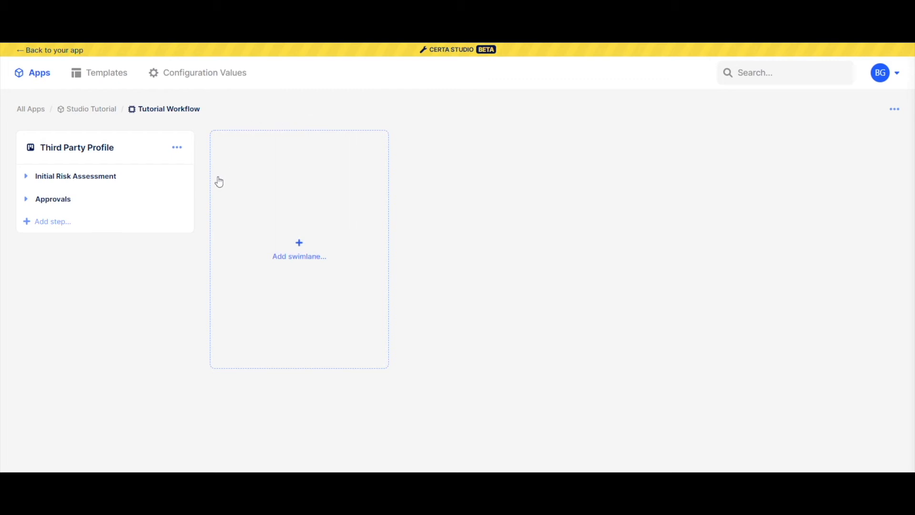
Open the Initial Risk Assessment step of Third Party Profile for editing and look through its list of fields
click(132, 184)
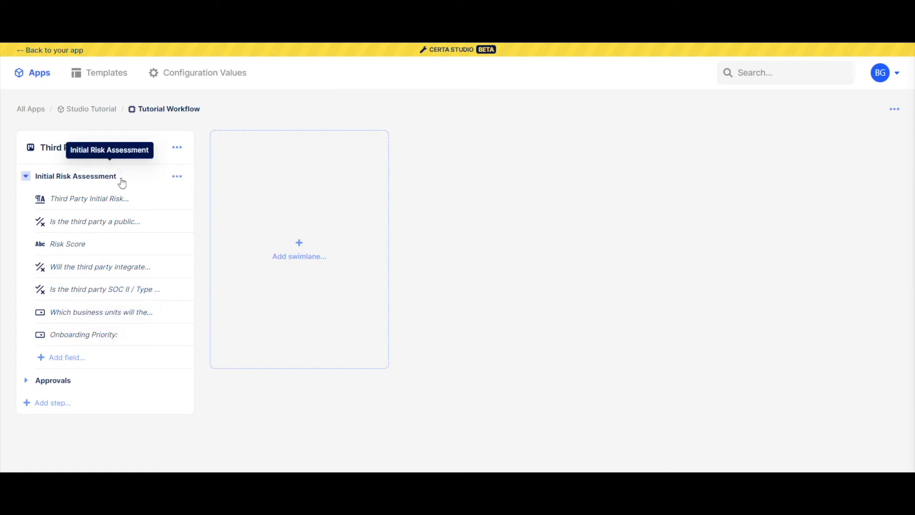
click(177, 177)
click(187, 209)
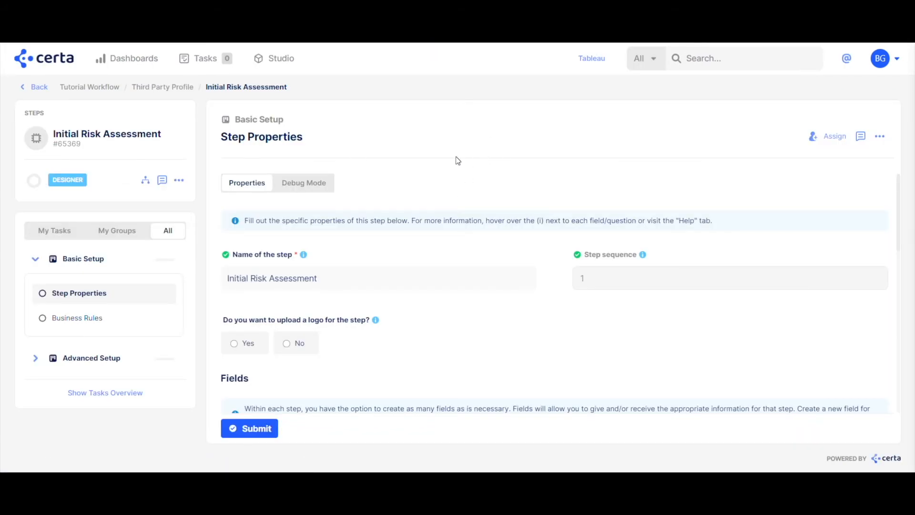
scroll(489, 233, down, 5)
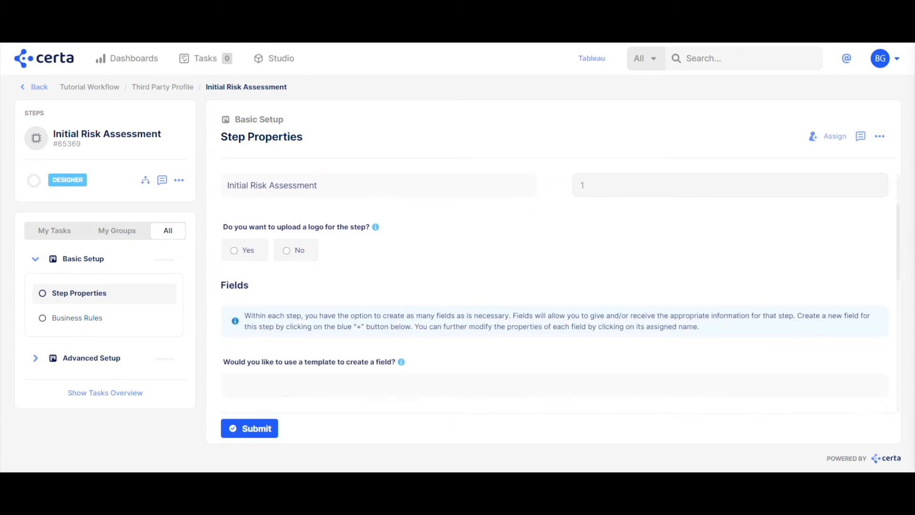
scroll(472, 245, down, 2)
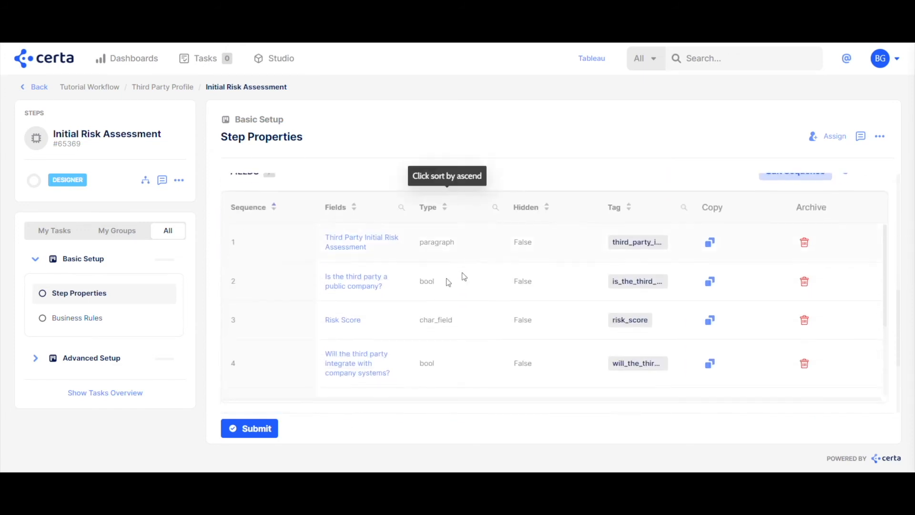
scroll(302, 259, up, 1)
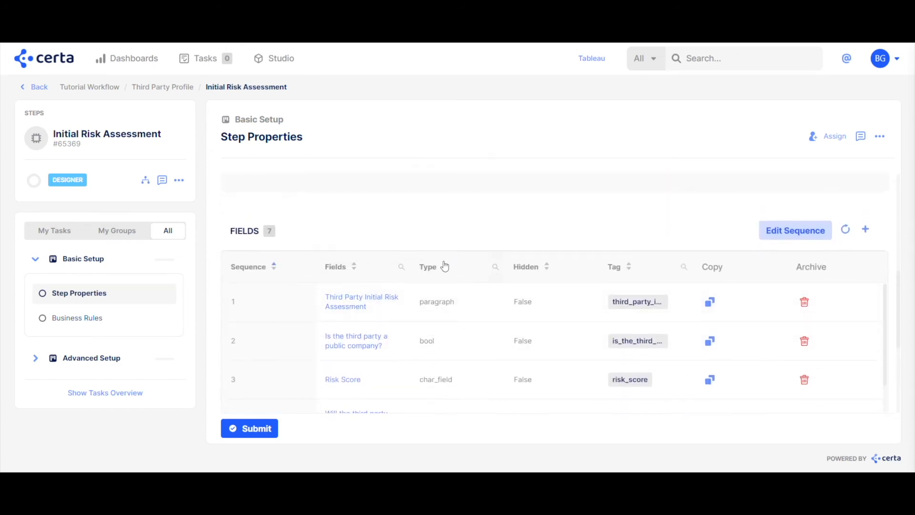
scroll(444, 266, down, 1)
scroll(531, 257, down, 2)
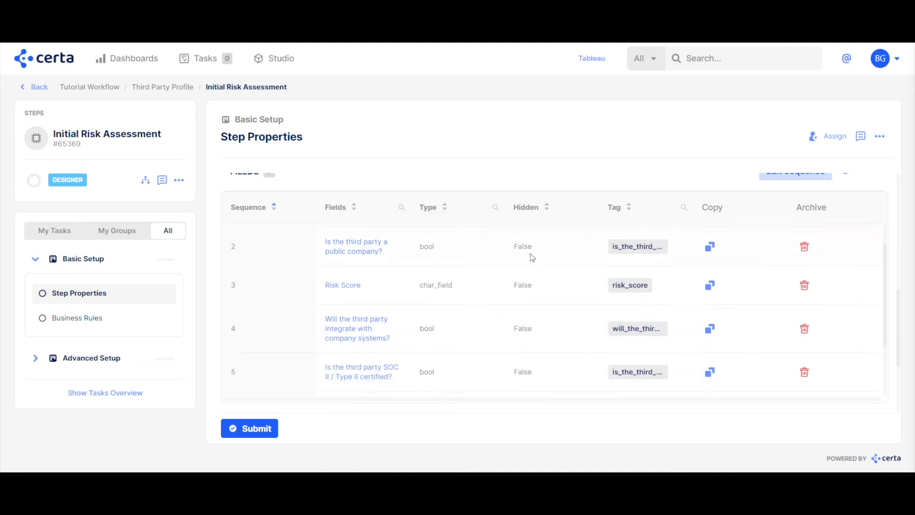
scroll(558, 284, up, 2)
scroll(712, 209, up, 1)
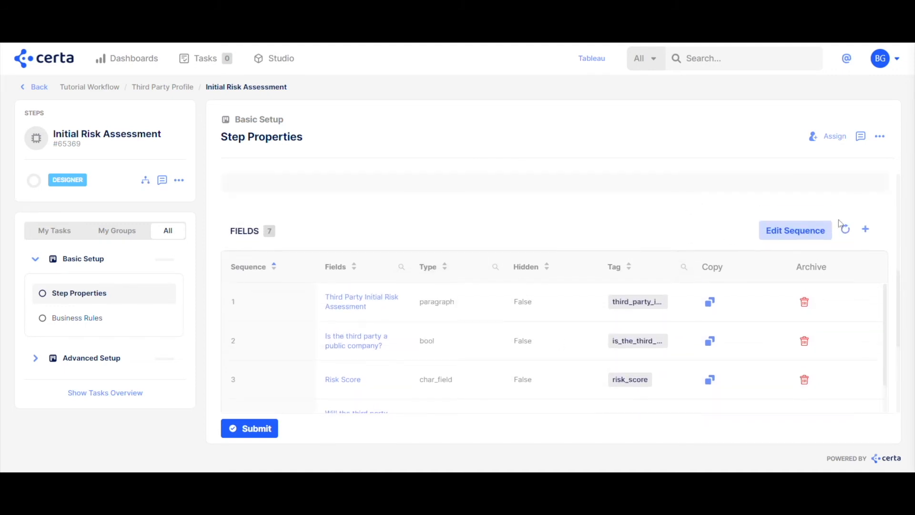
Edit the field sequence so Onboarding Priority comes before "Which business units will the third party support?", save it, and review the order
click(779, 232)
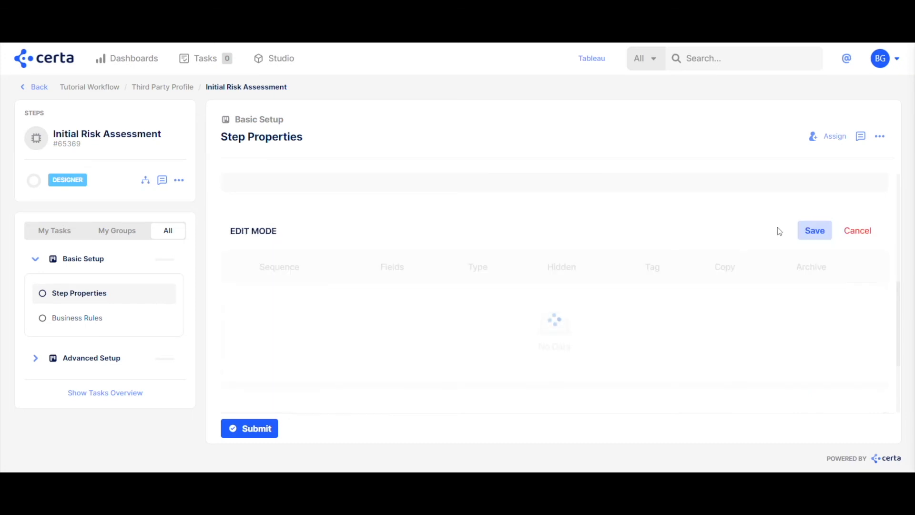
scroll(505, 224, down, 2)
scroll(488, 240, down, 3)
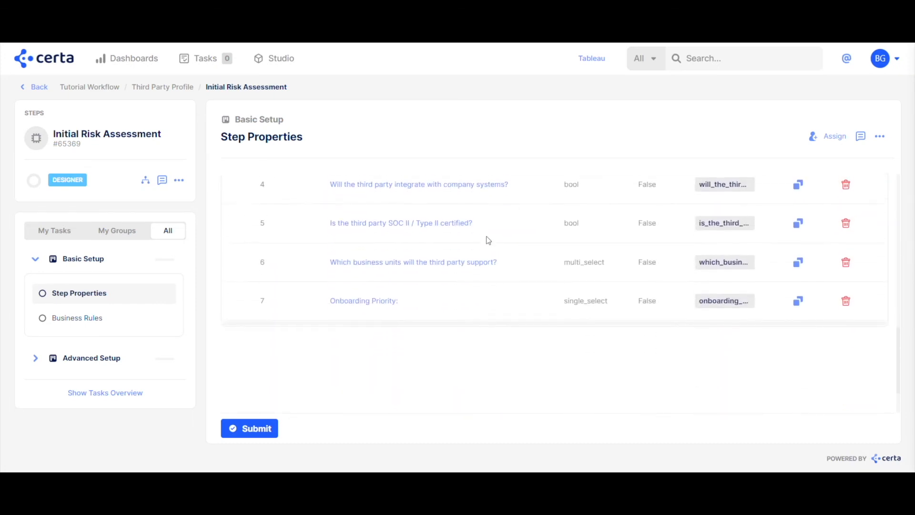
drag(465, 305, 500, 241)
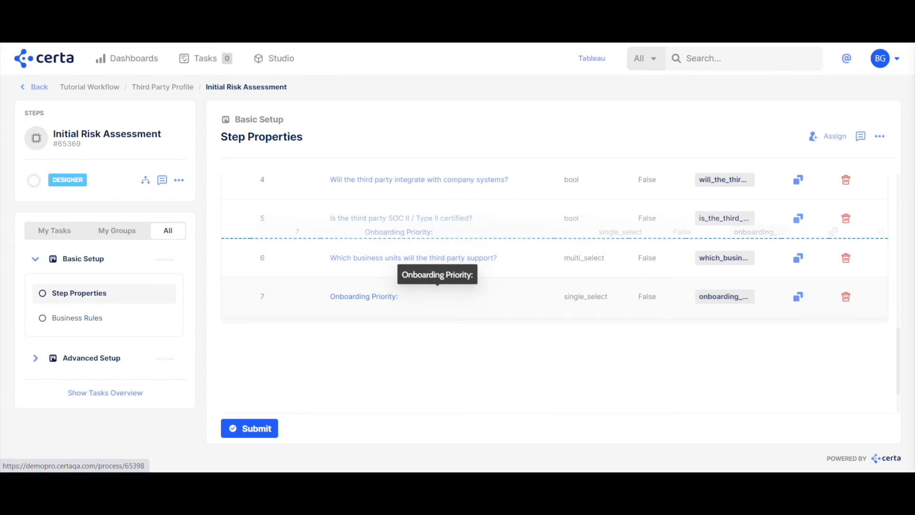
drag(500, 241, 452, 236)
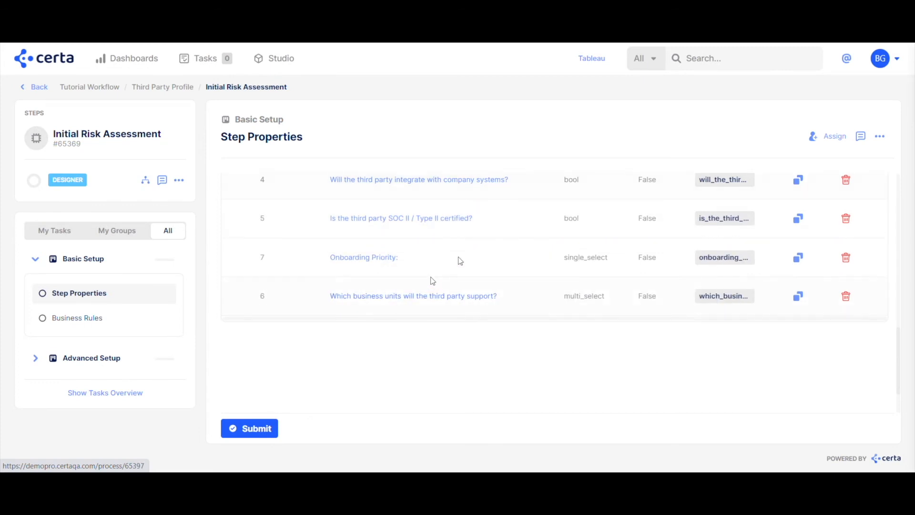
scroll(640, 253, up, 5)
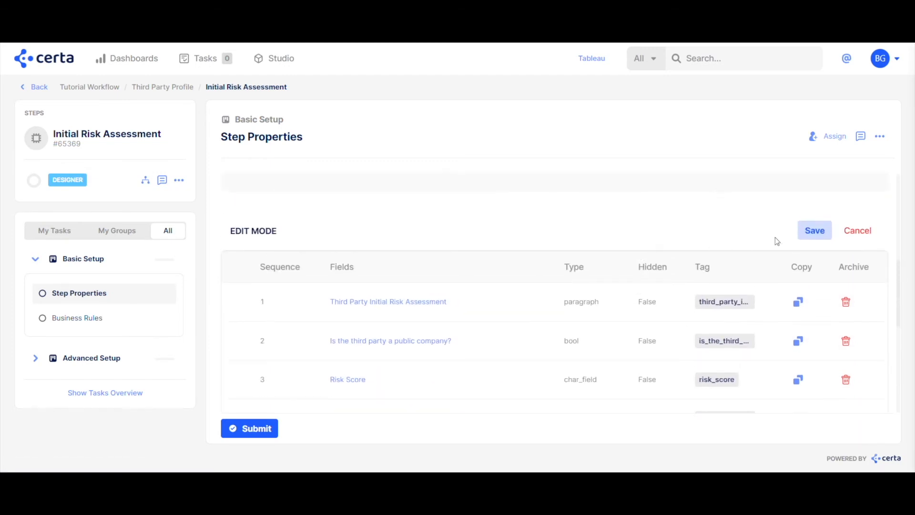
click(809, 231)
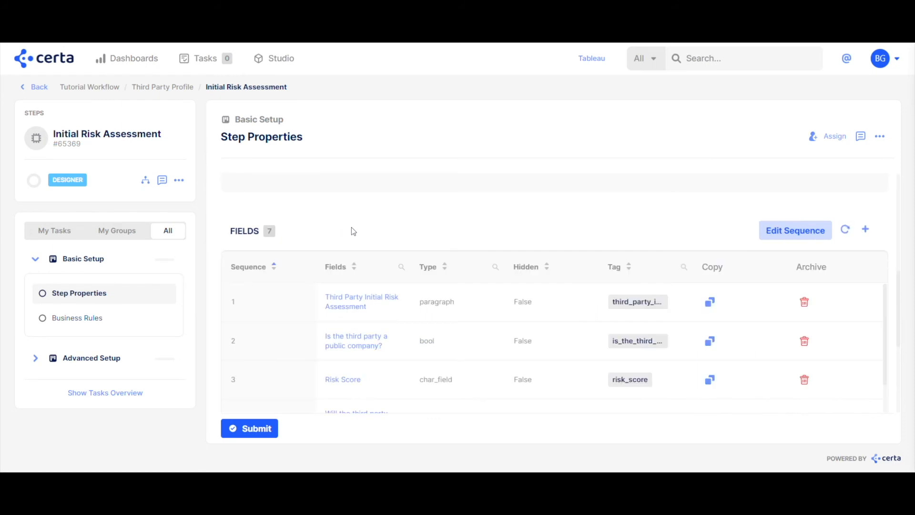
scroll(390, 259, down, 4)
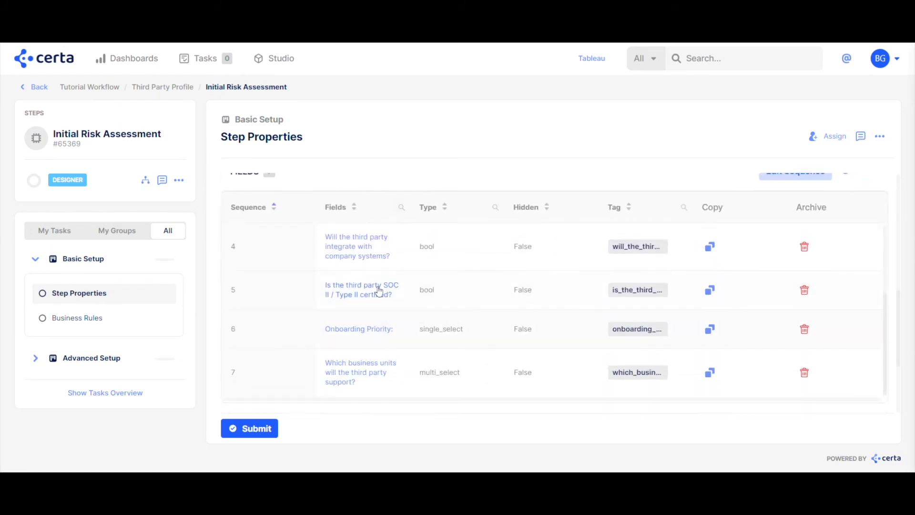
scroll(400, 343, down, 2)
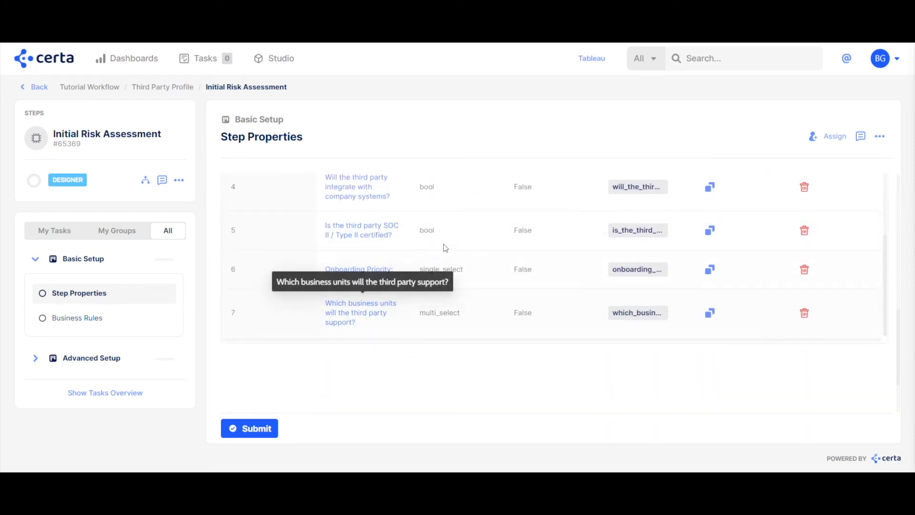
scroll(448, 300, up, 2)
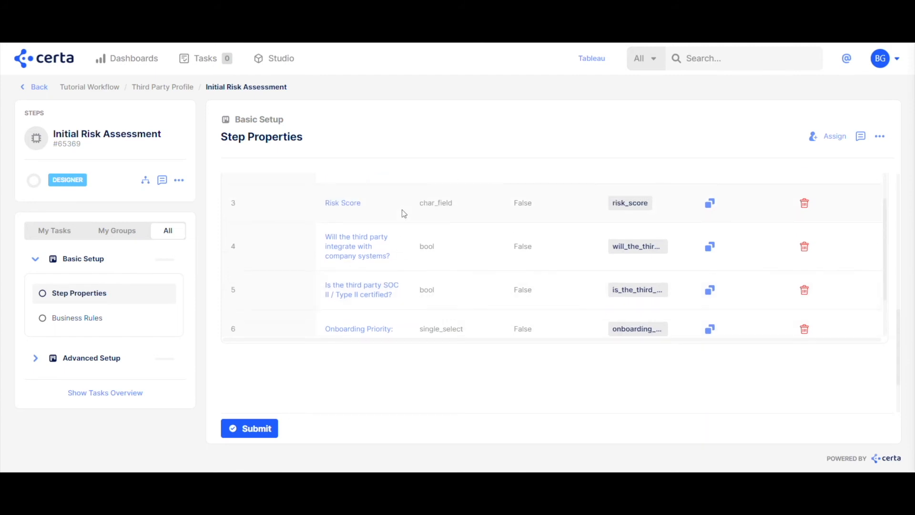
Return to the Tutorial Workflow designer and publish the workflow with the changed field order
click(86, 95)
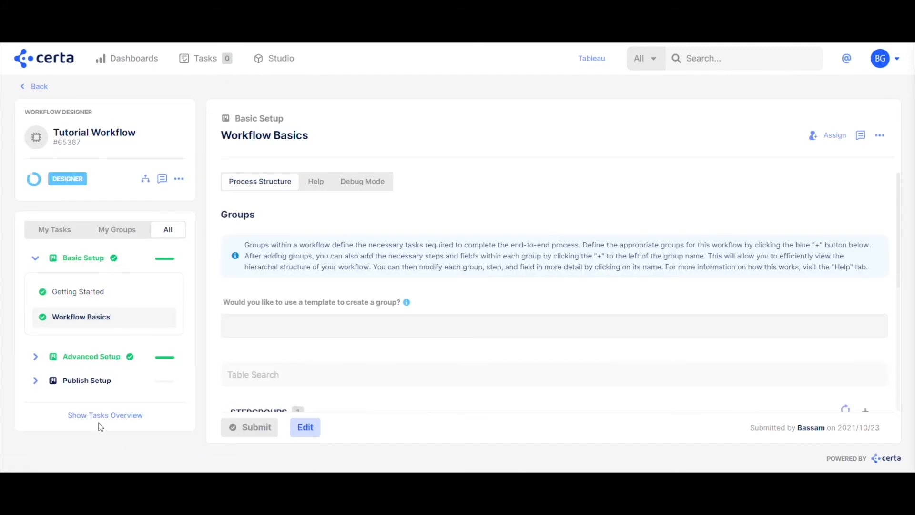
click(35, 380)
click(58, 339)
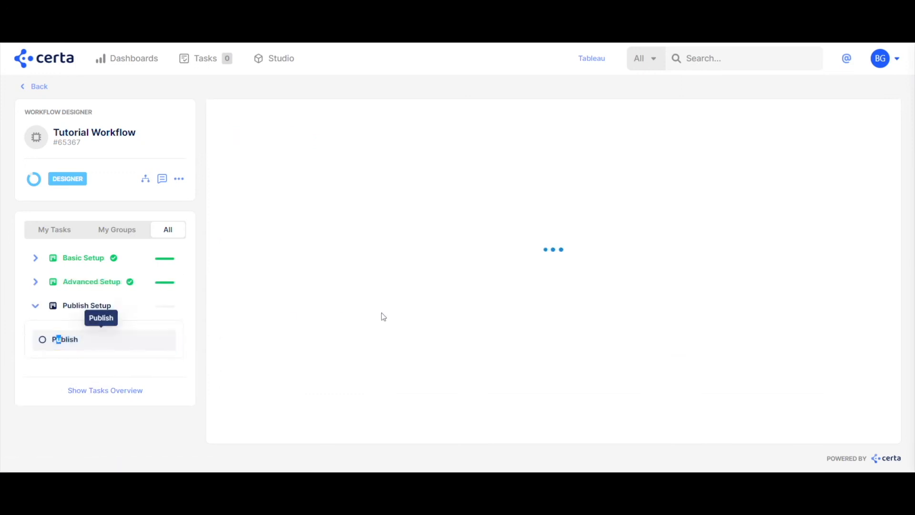
scroll(410, 302, down, 5)
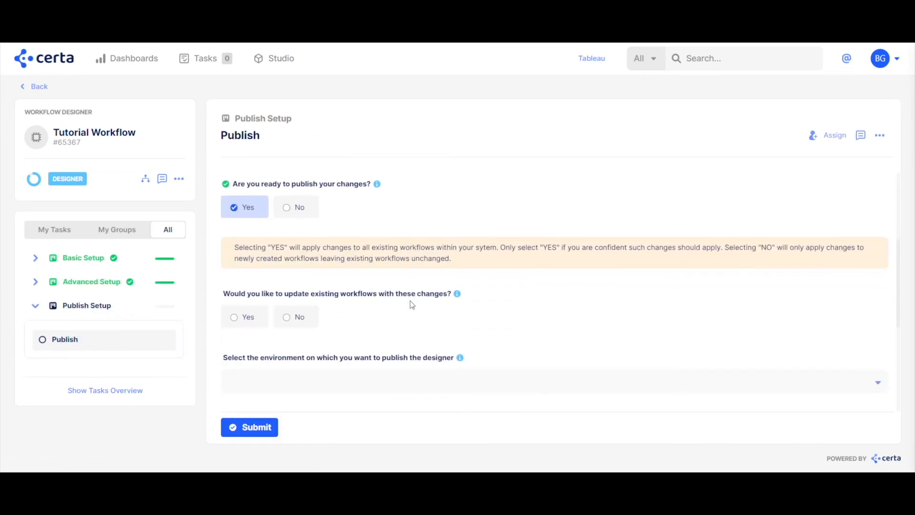
click(245, 280)
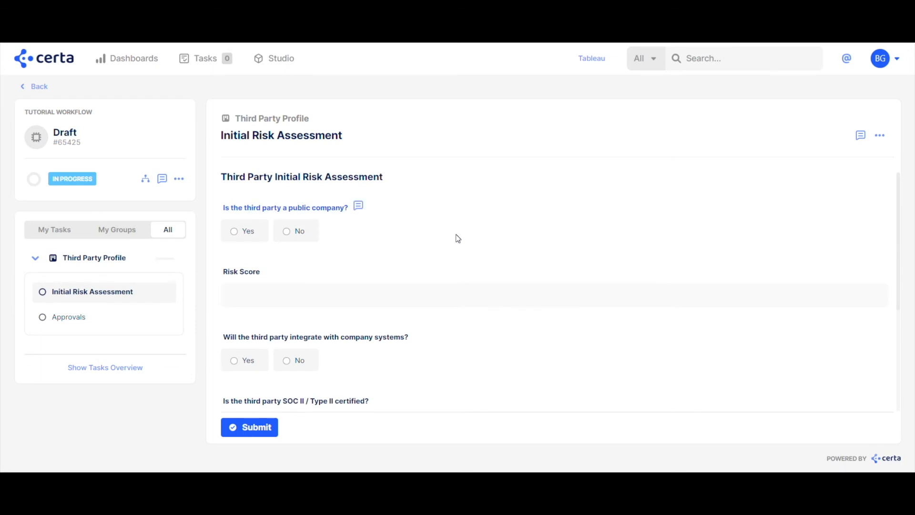
In the new draft request, check the field order and try Yes for the SOC II / Type II certified question
scroll(458, 239, down, 4)
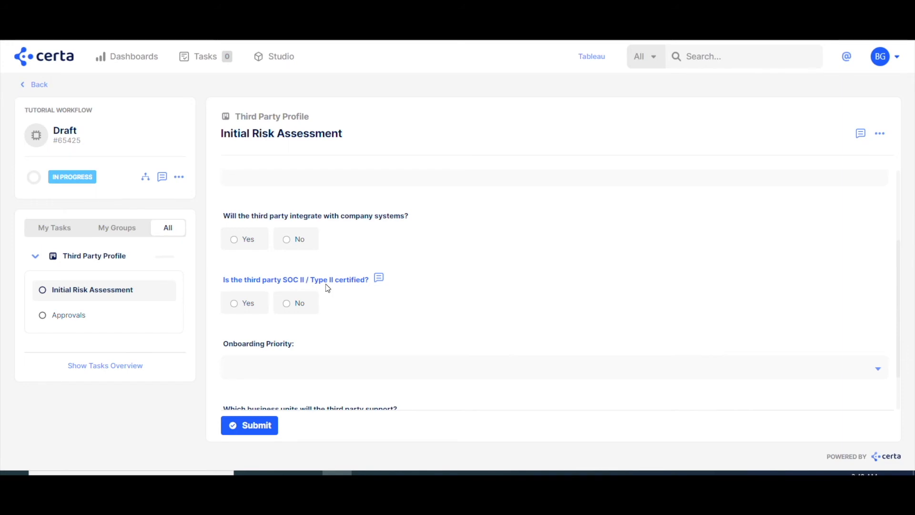
click(248, 303)
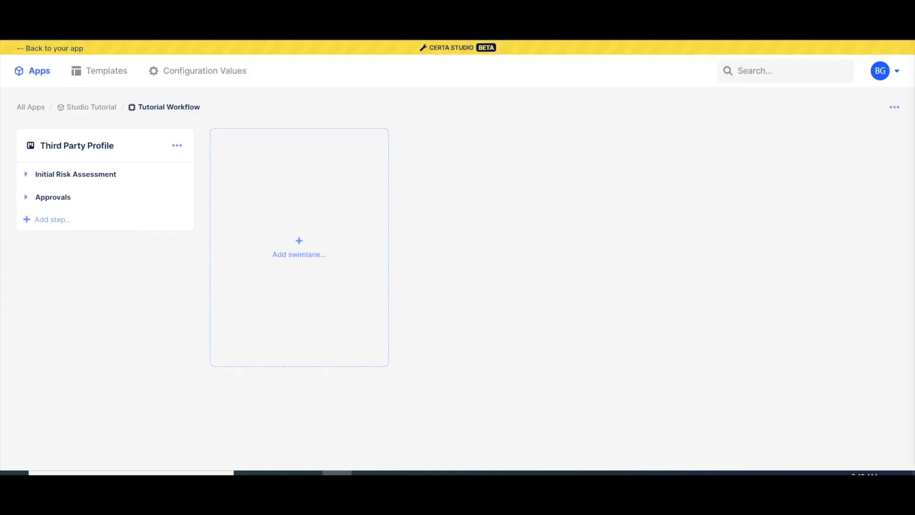
Add a new field named "Document upload:" to the Initial Risk Assessment step in Studio
click(104, 181)
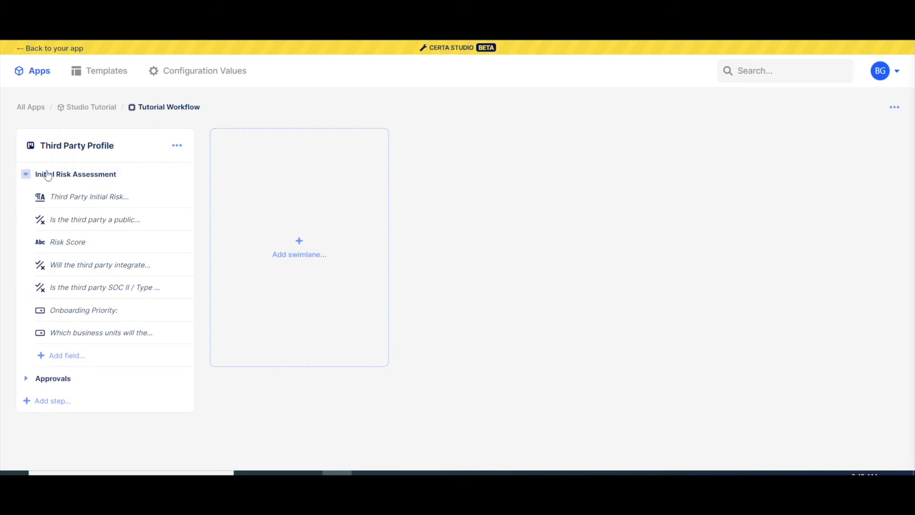
click(55, 362)
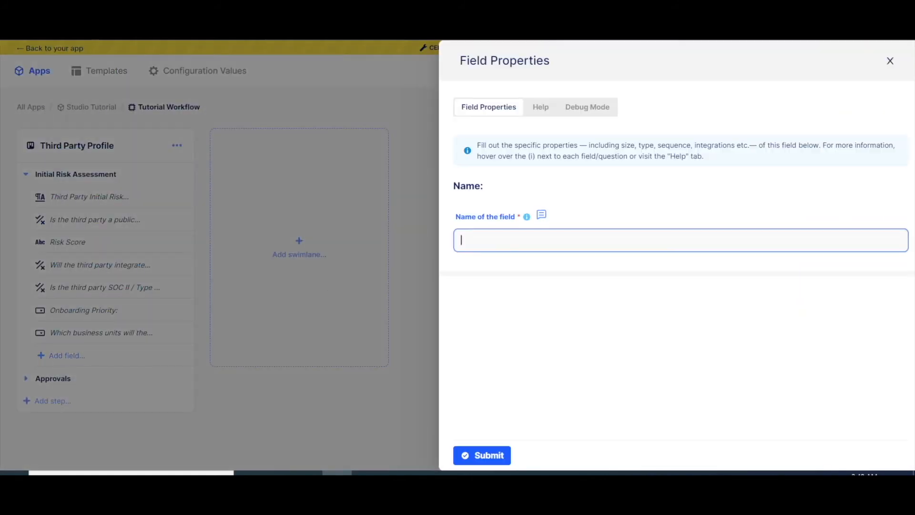
text(Document upload:)
Set the Document upload: field's basic type to File Upload, keep the other properties at their defaults, and submit the field
scroll(529, 270, down, 4)
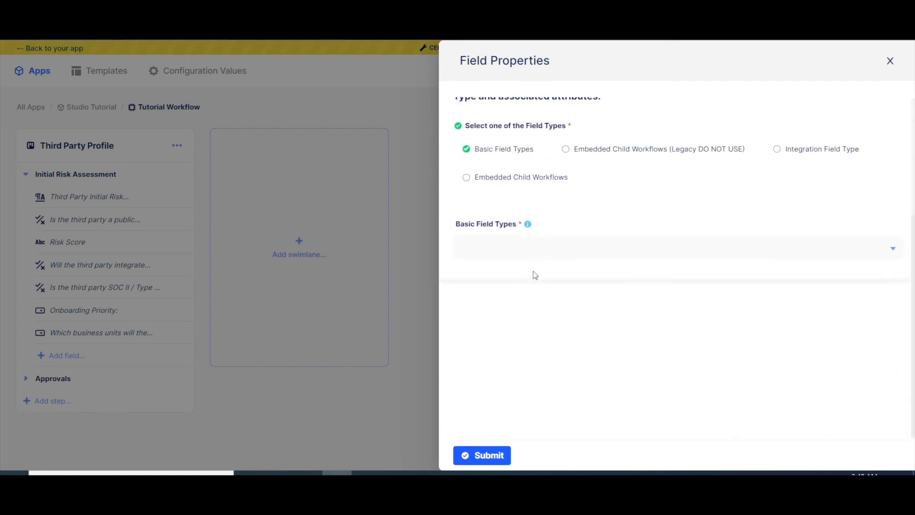
click(517, 248)
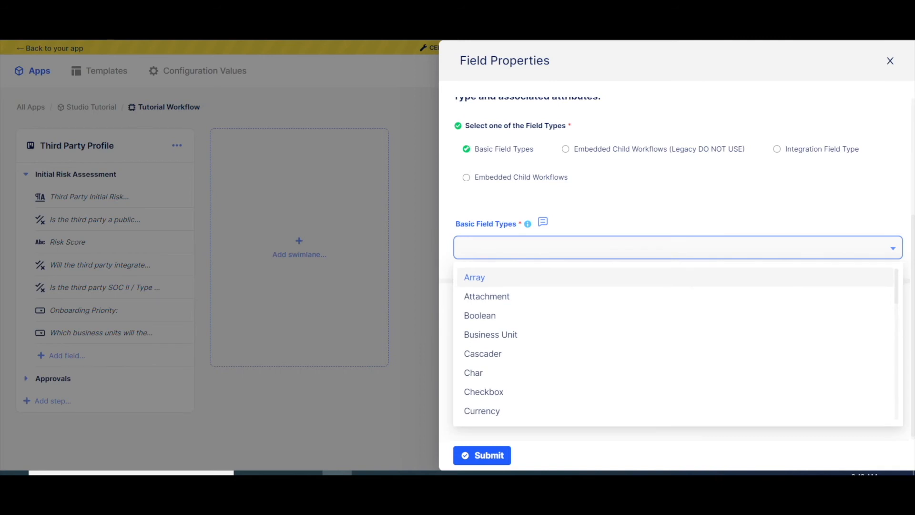
text(file)
key(Return)
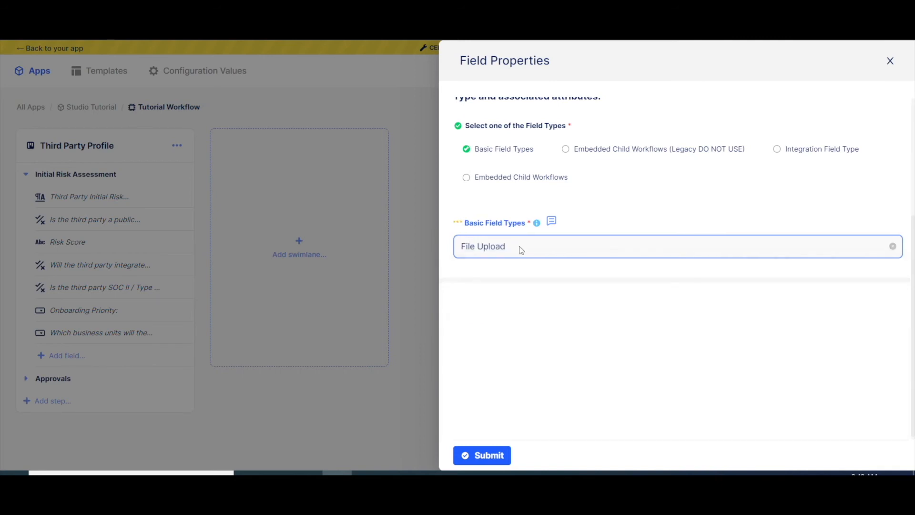
click(537, 276)
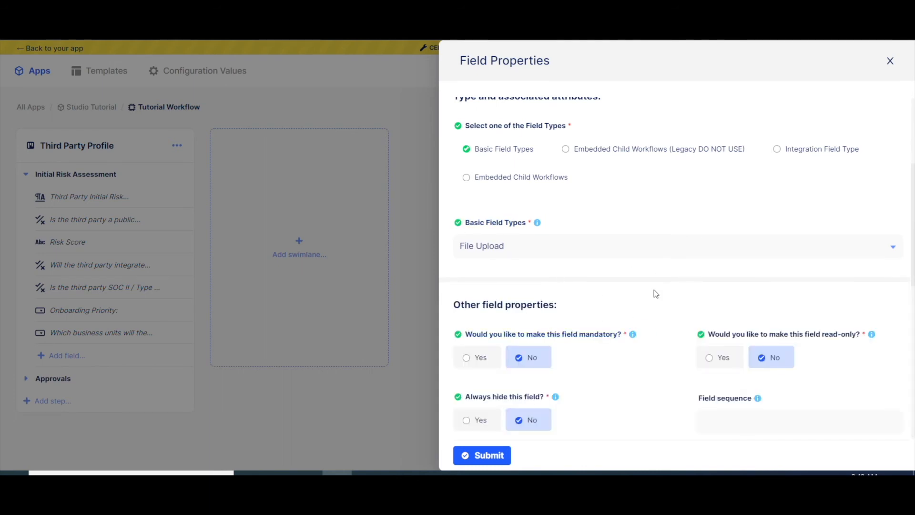
scroll(656, 293, down, 4)
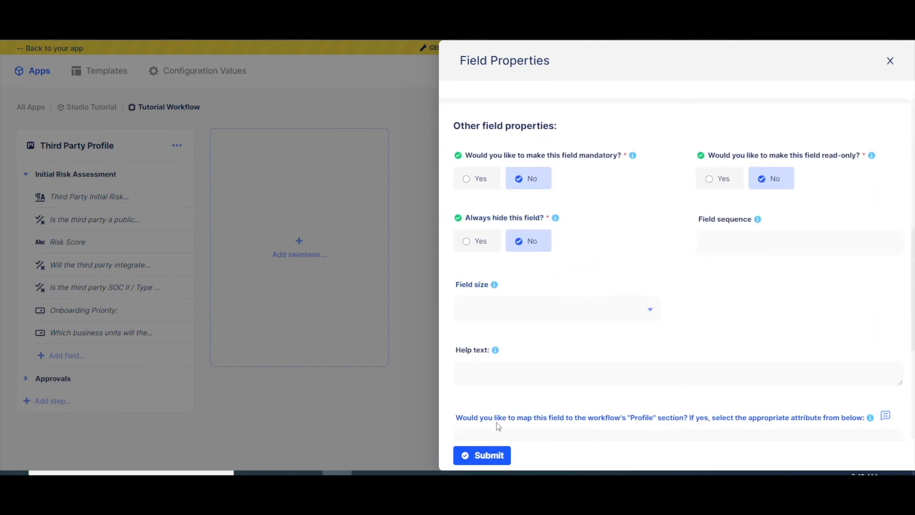
click(491, 461)
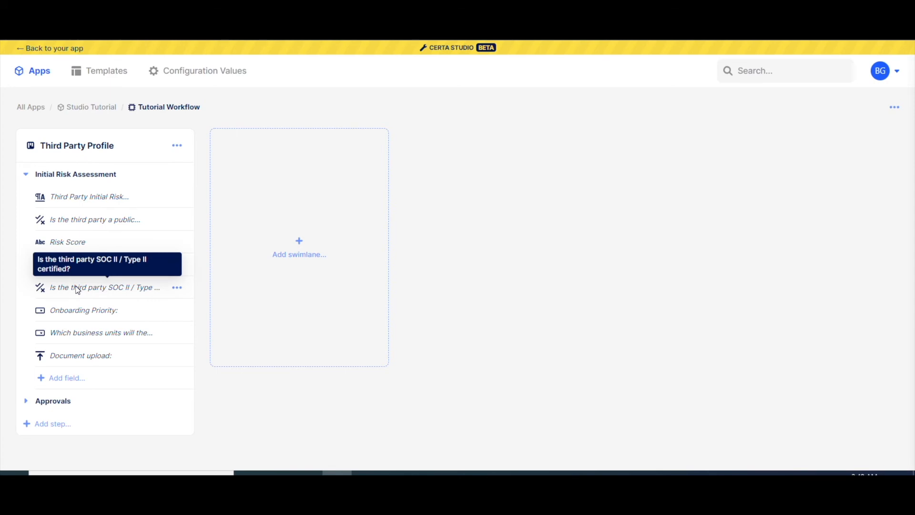
Open the Initial Risk Assessment step's properties for editing
click(177, 145)
click(138, 180)
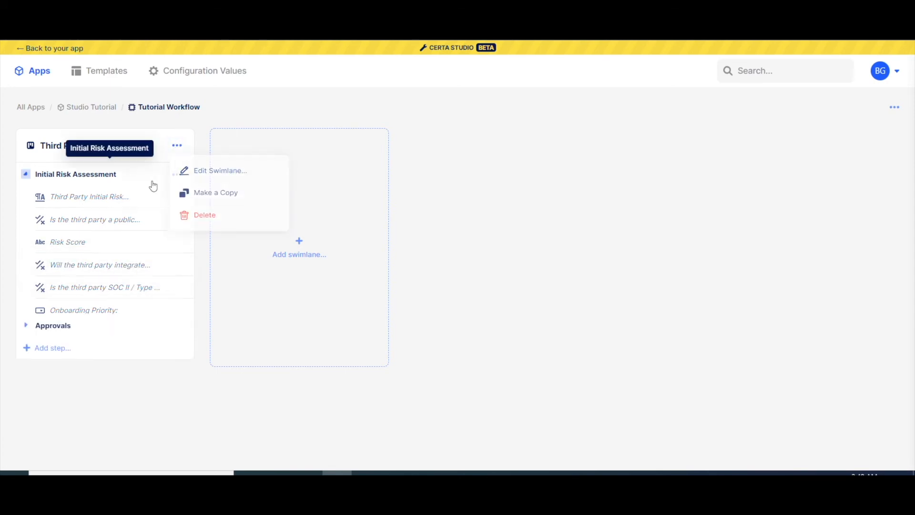
click(177, 175)
click(184, 201)
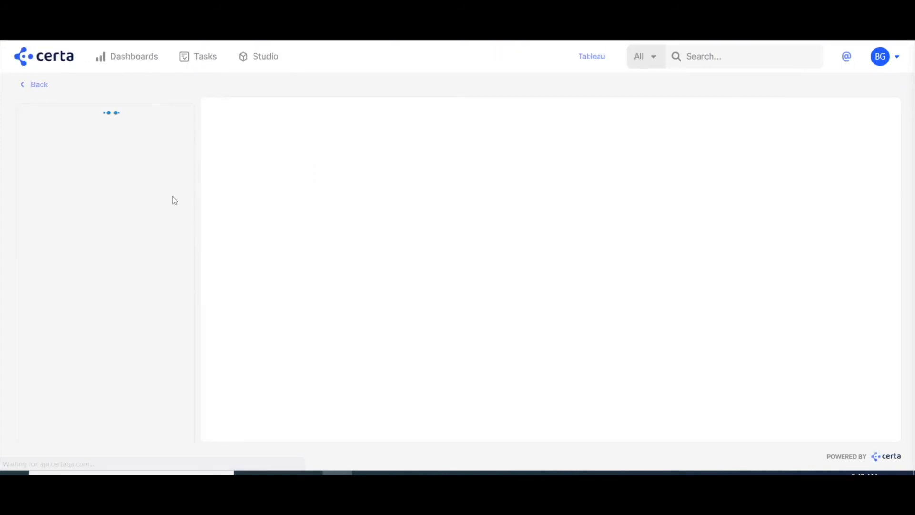
Edit the field sequence so Document upload: sits between the SOC II / Type II certified question and Onboarding Priority, and save the order
scroll(625, 310, down, 4)
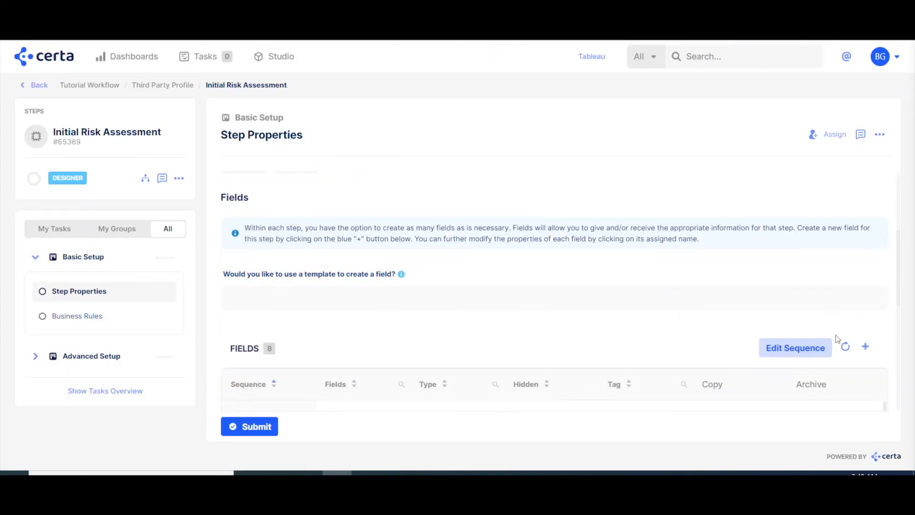
click(791, 347)
scroll(512, 329, down, 6)
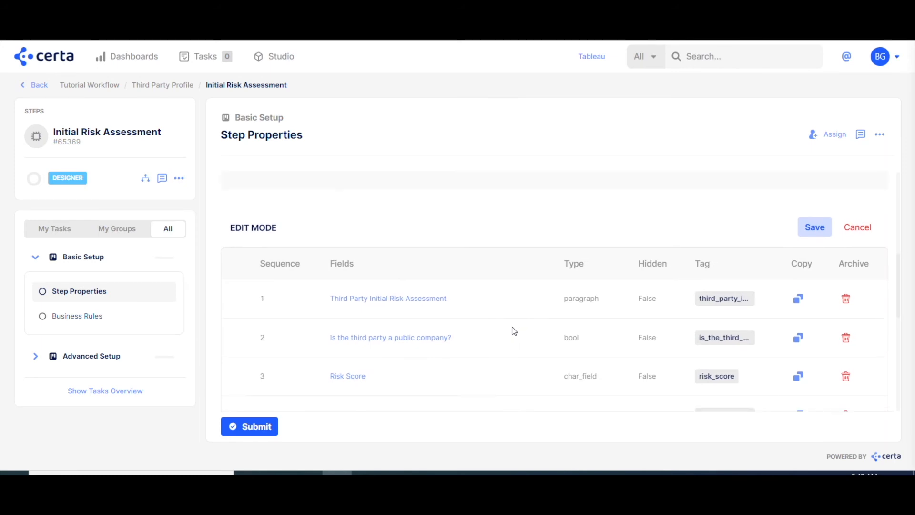
drag(485, 329, 474, 221)
scroll(822, 227, up, 5)
click(813, 227)
scroll(509, 227, down, 5)
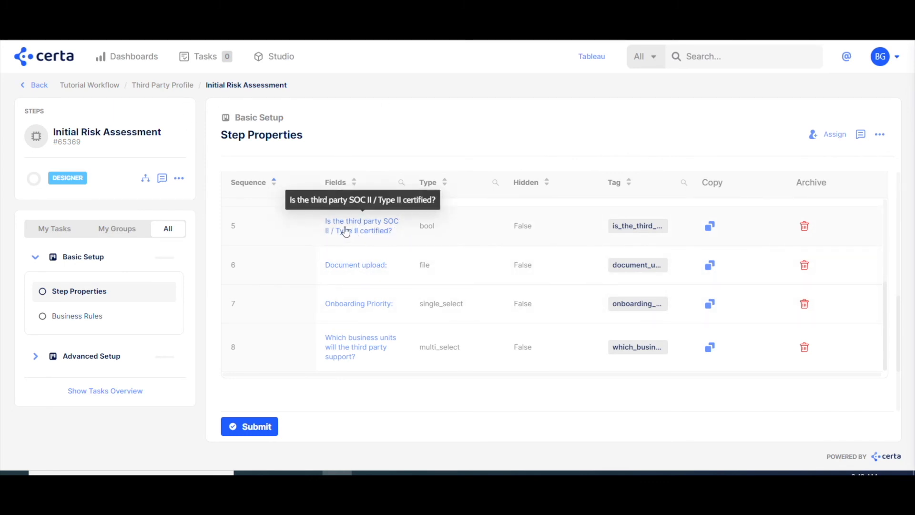
Open the Document upload: field on its own full page and go to its Business Rules
click(372, 270)
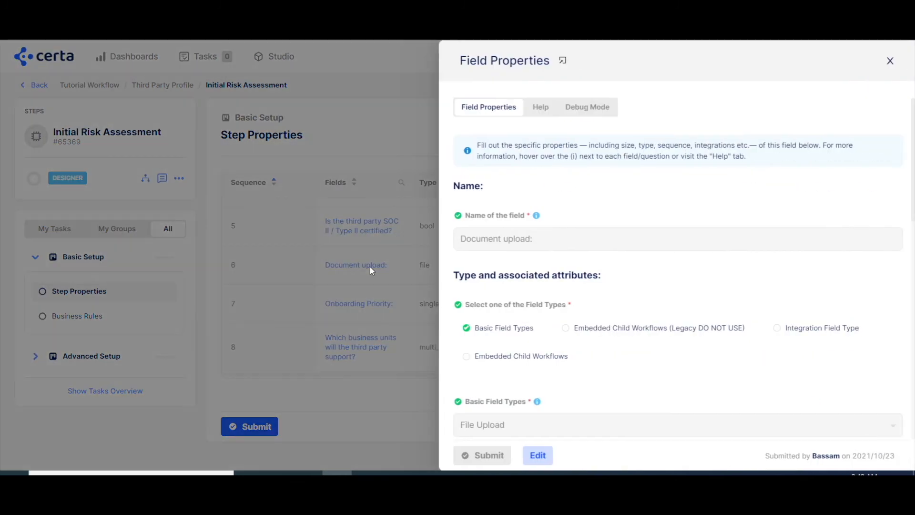
click(562, 62)
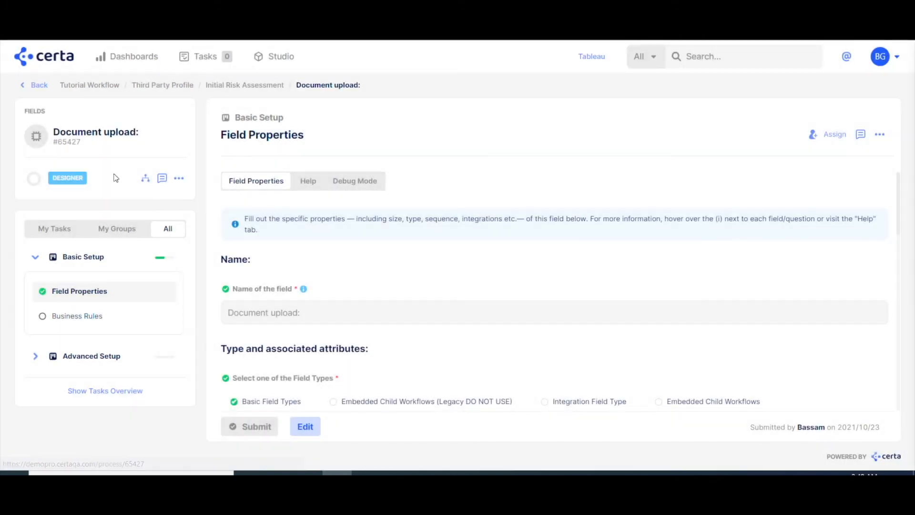
click(137, 327)
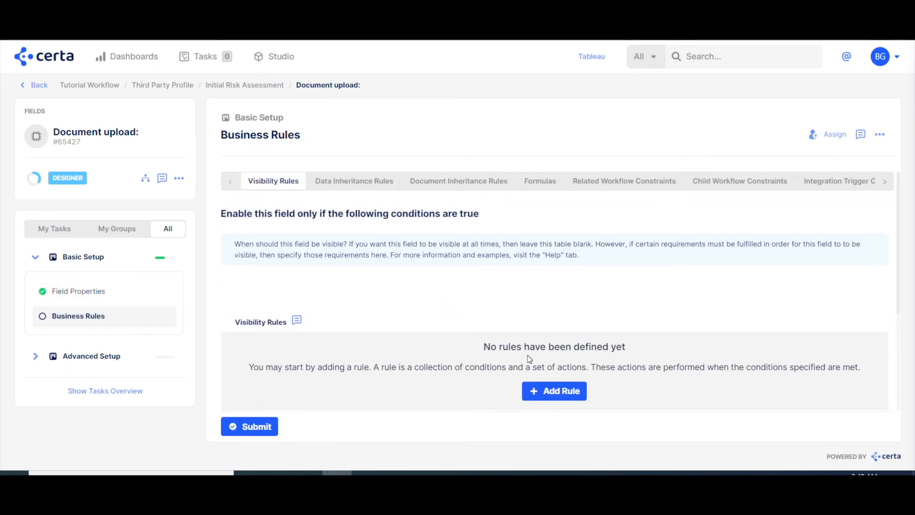
Add and submit a visibility rule showing Document upload: when "Is the third party SOC II / Type II certified?" equals "True"
scroll(524, 358, down, 2)
click(553, 333)
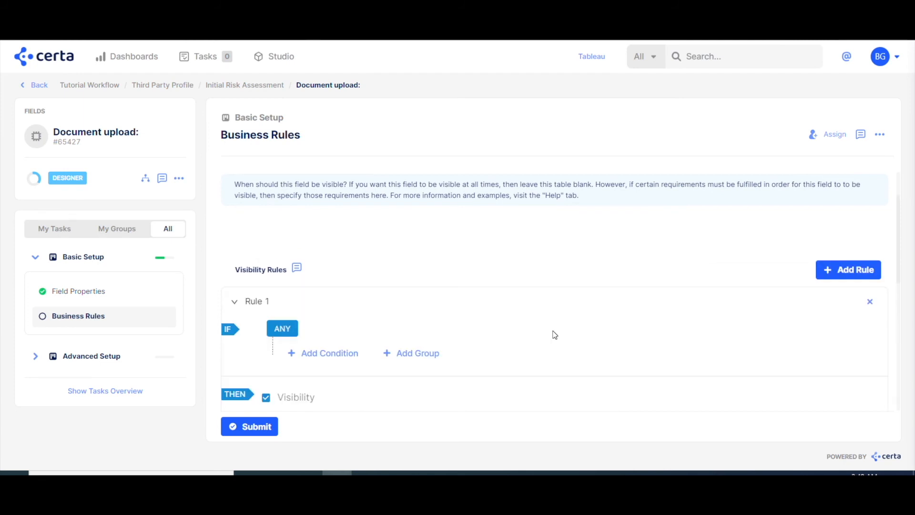
scroll(555, 335, down, 2)
click(326, 294)
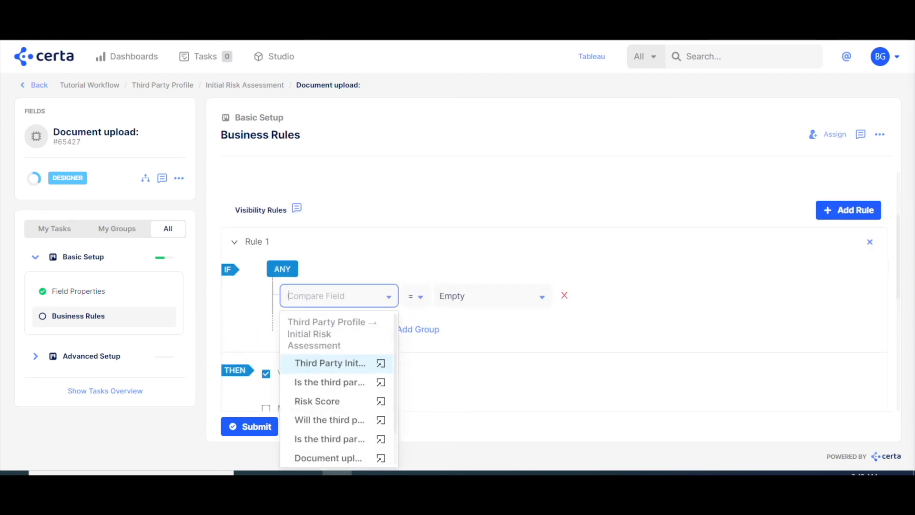
scroll(335, 382, down, 3)
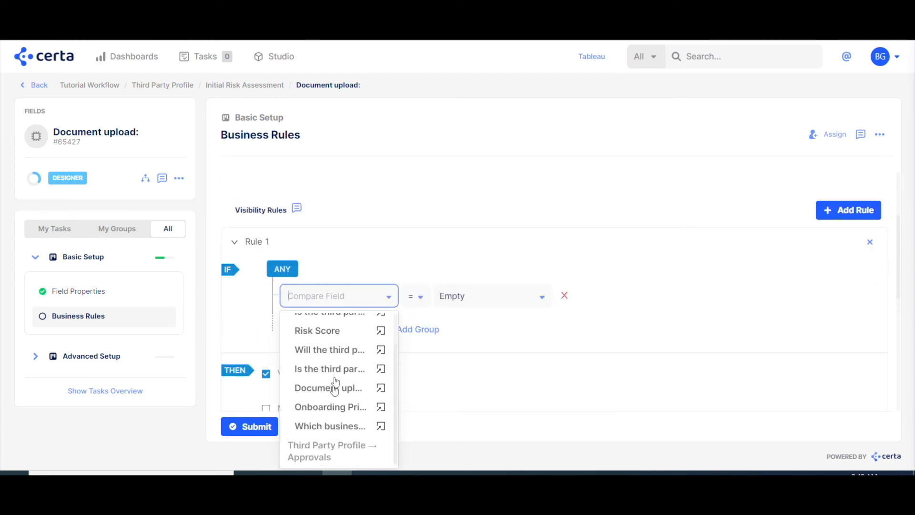
click(310, 369)
click(526, 296)
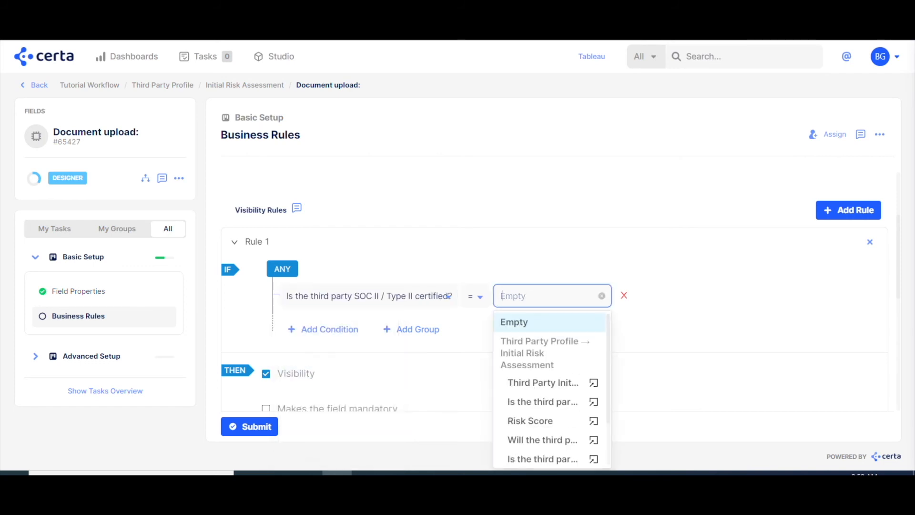
text(True)
key(Return)
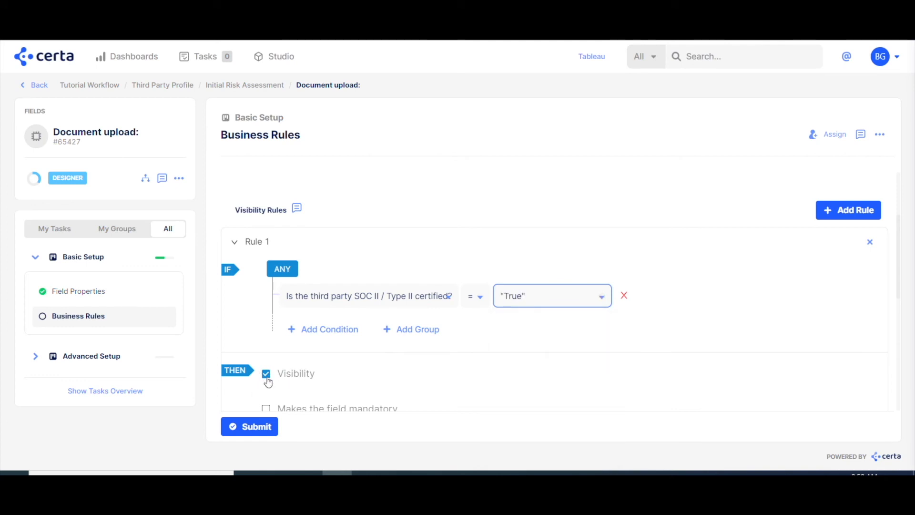
scroll(291, 375, up, 3)
click(274, 361)
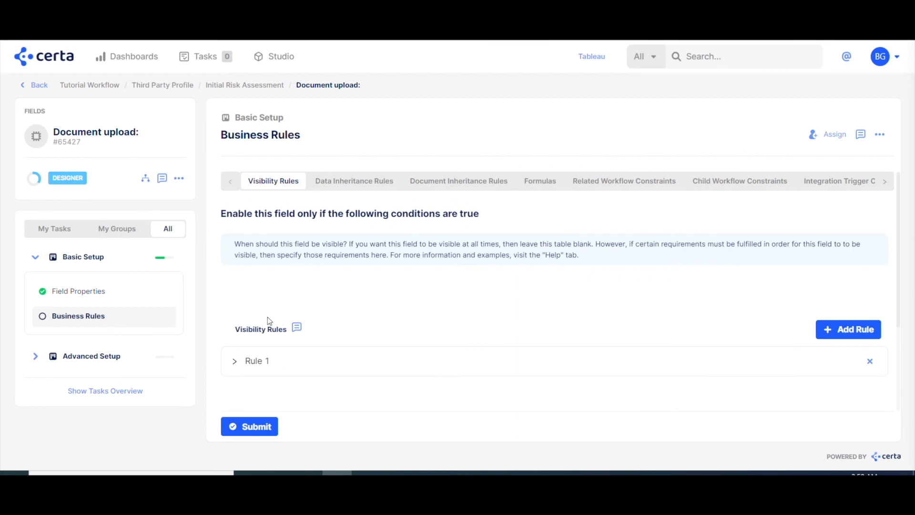
click(250, 427)
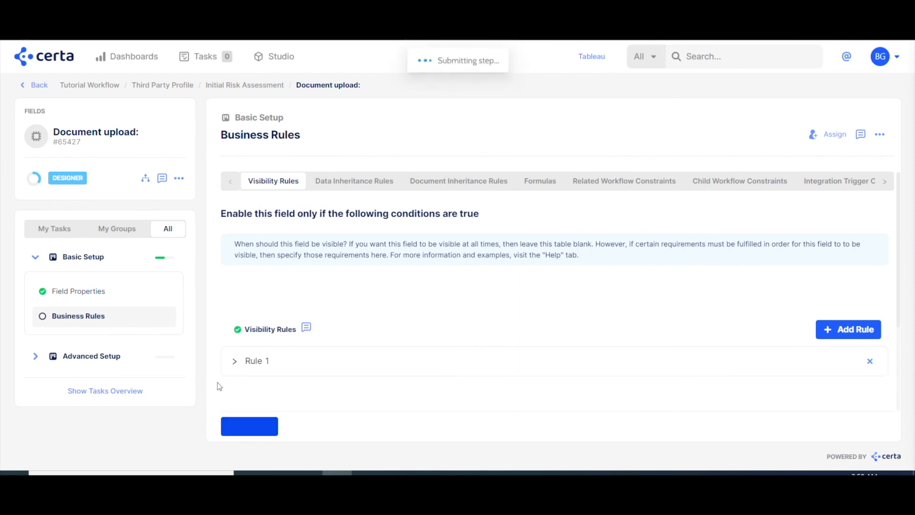
Return to the Tutorial Workflow designer and publish the workflow with the document upload field and its visibility rule
click(89, 85)
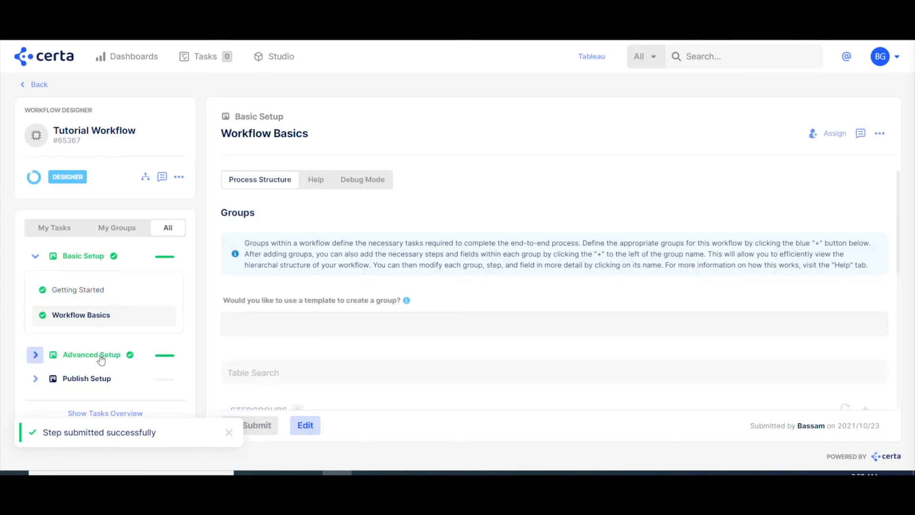
click(76, 379)
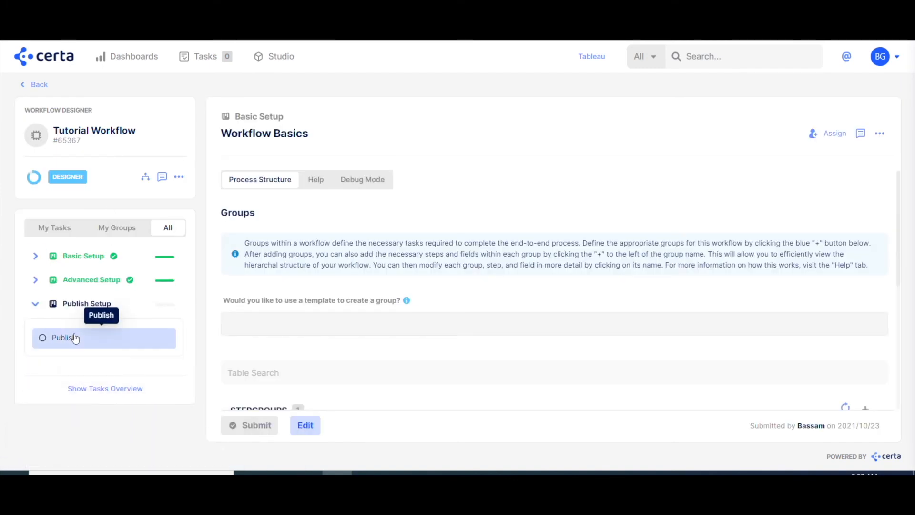
click(73, 337)
scroll(451, 327, down, 5)
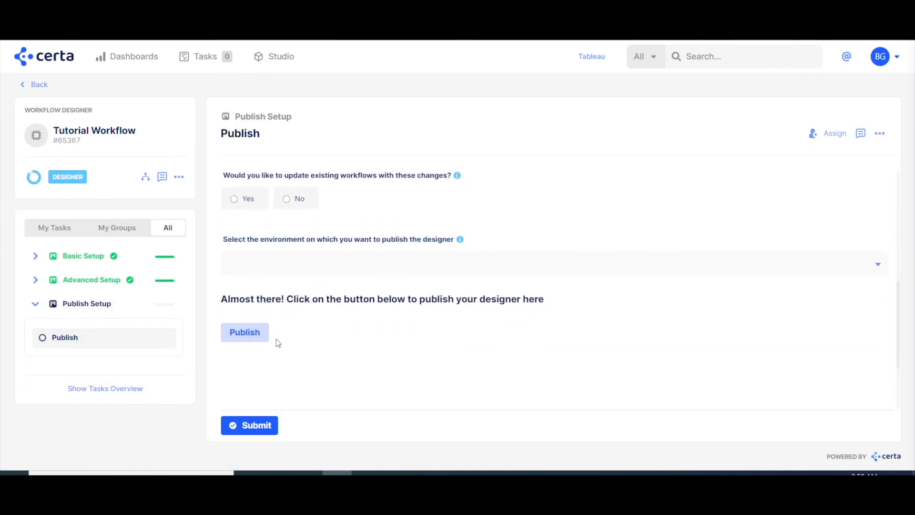
click(244, 335)
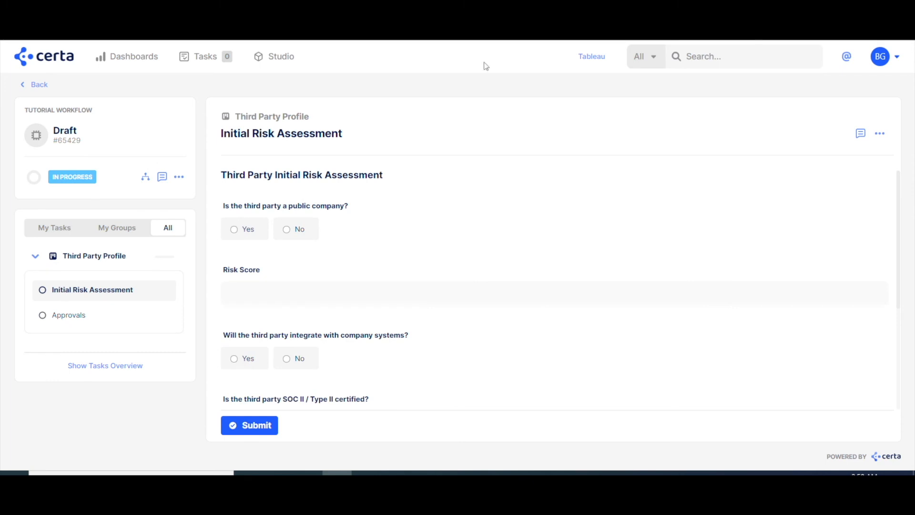
In a new draft request, answer Yes to the SOC II / Type II certified question to test the document upload field's visibility
scroll(471, 236, down, 3)
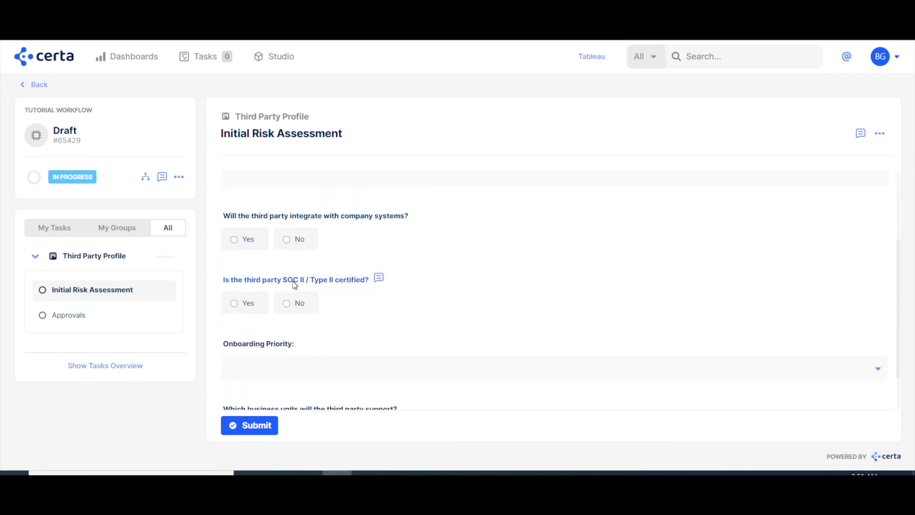
click(244, 302)
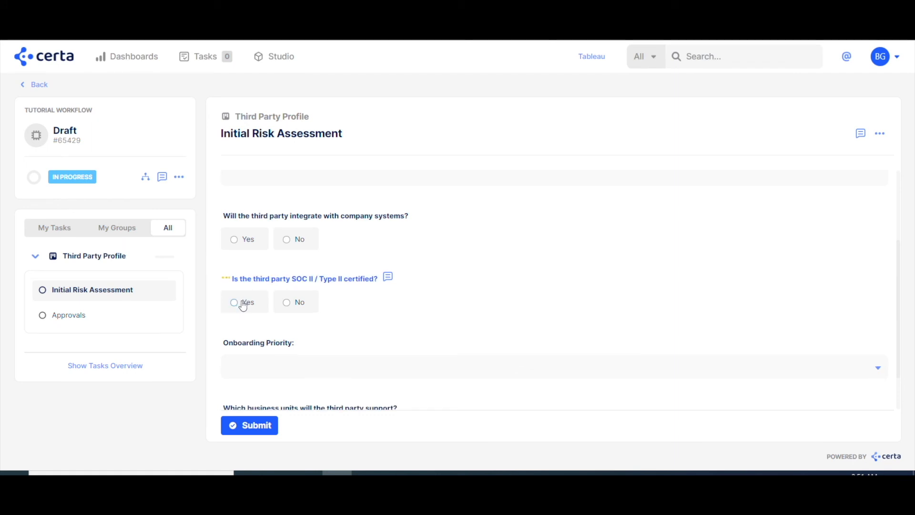
scroll(353, 262, down, 1)
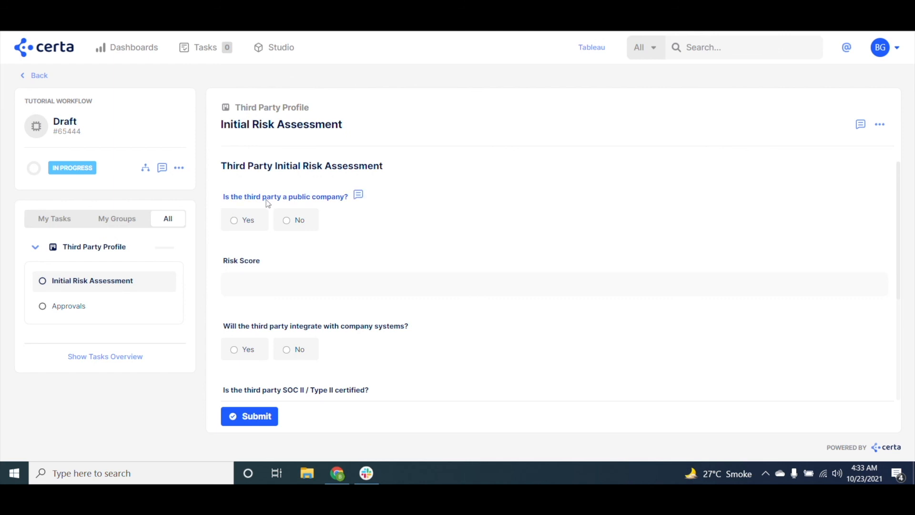
In a fresh draft, compare the Risk Score flags for Yes and No on the public company question, leaving it at Yes
click(247, 222)
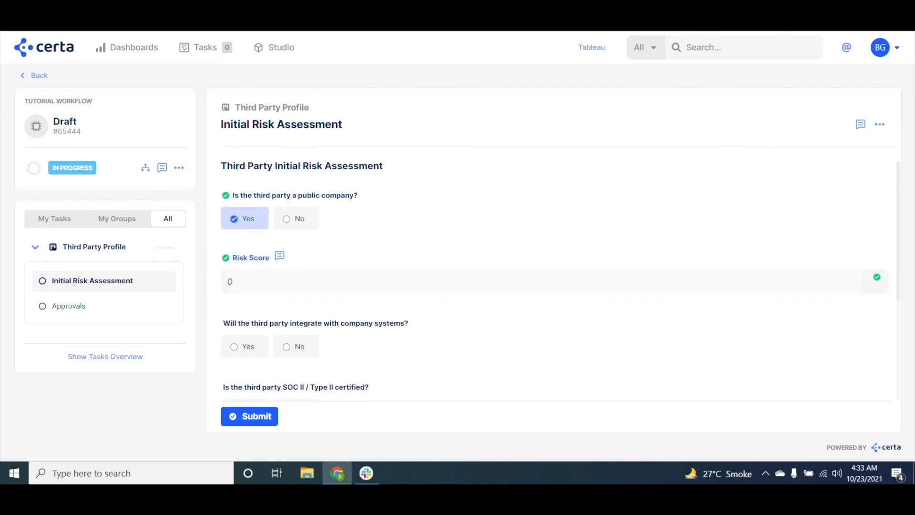
click(293, 220)
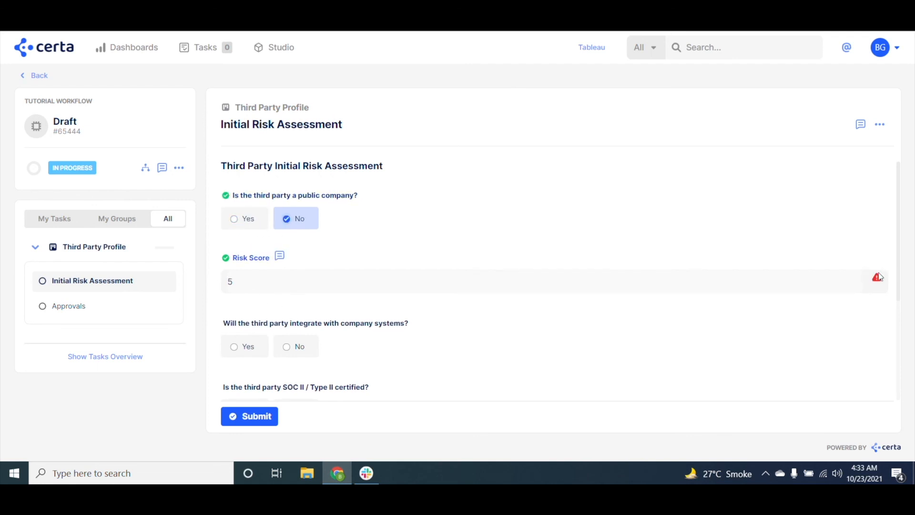
click(245, 218)
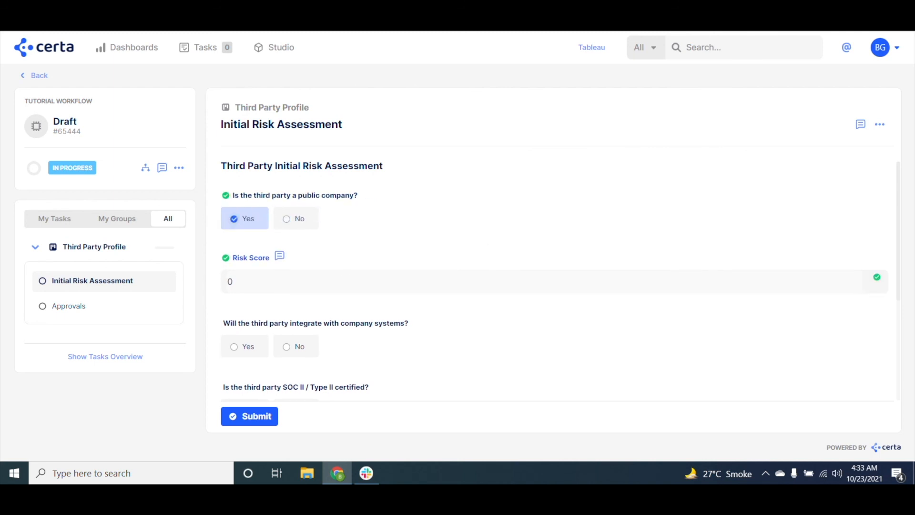
Answer Yes to both the company systems integration question and the SOC II / Type II certified question
scroll(518, 204, down, 1)
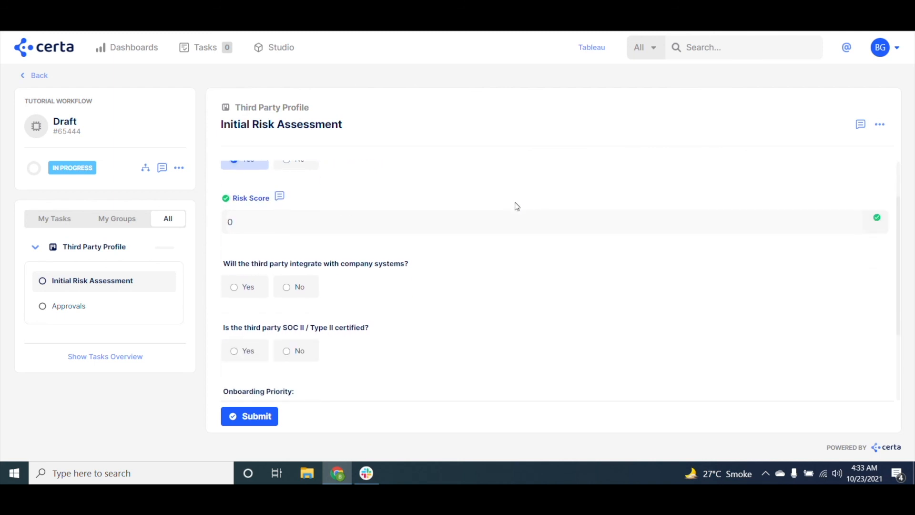
scroll(353, 294, down, 1)
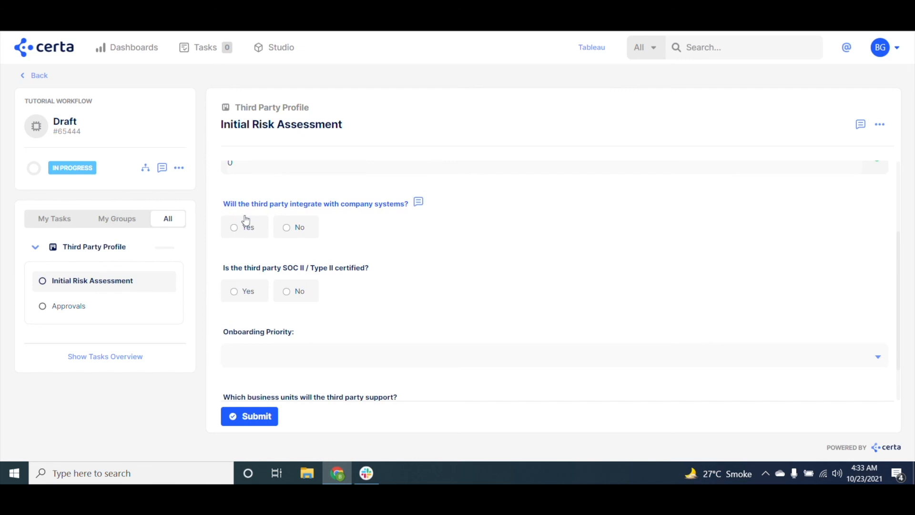
click(247, 226)
scroll(345, 216, down, 1)
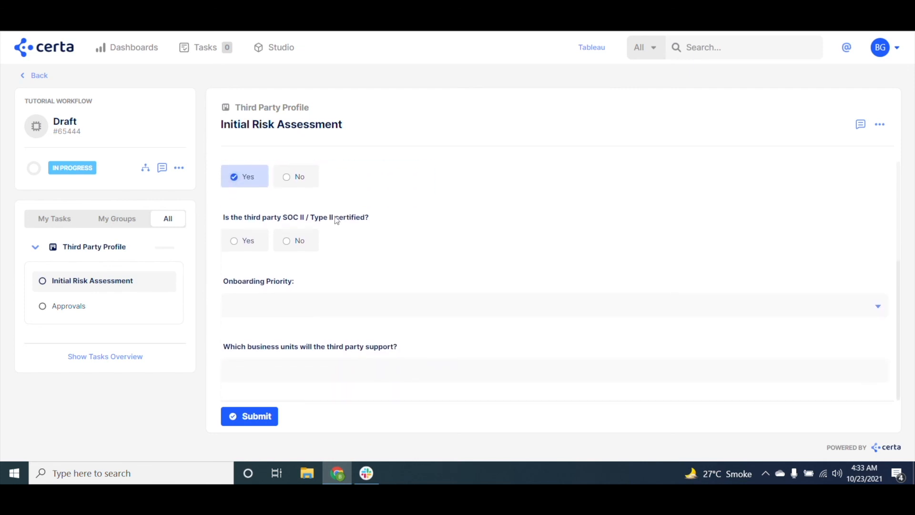
click(246, 243)
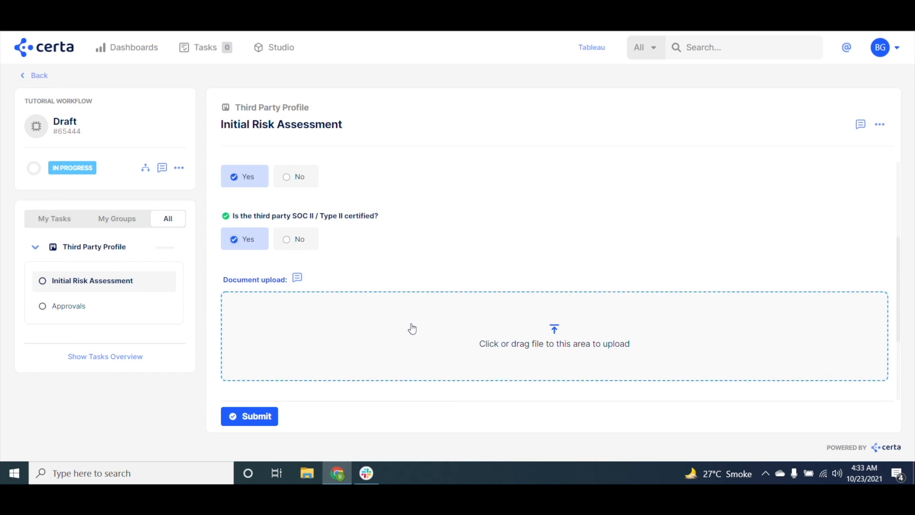
Set the draft request's Onboarding Priority to Low - 72 hour SLA or less
scroll(416, 271, down, 3)
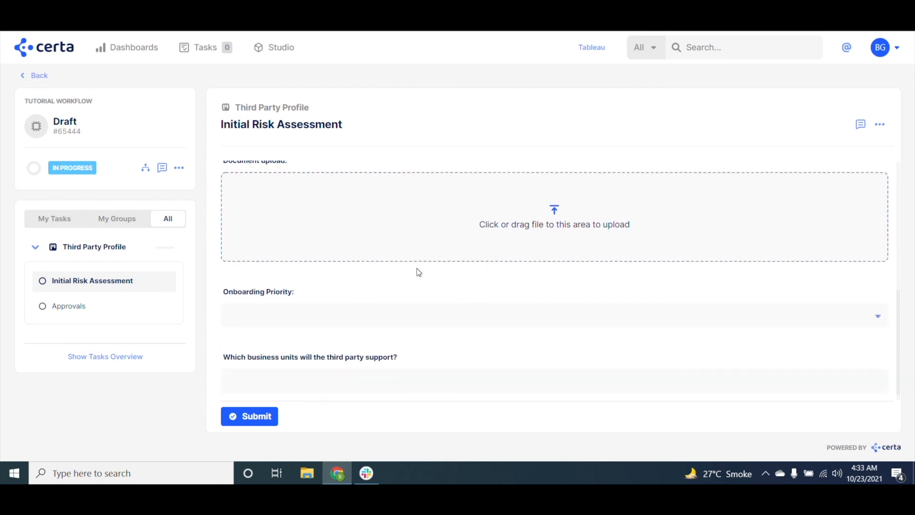
click(368, 299)
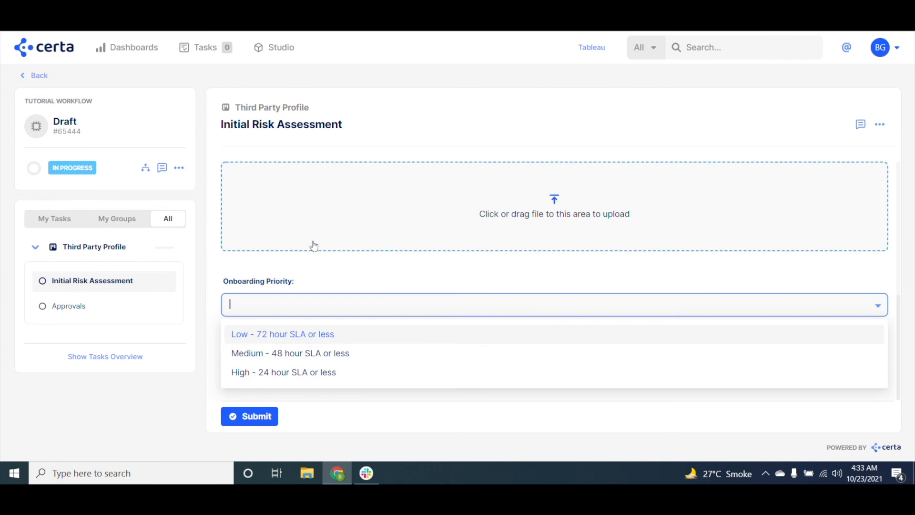
click(308, 336)
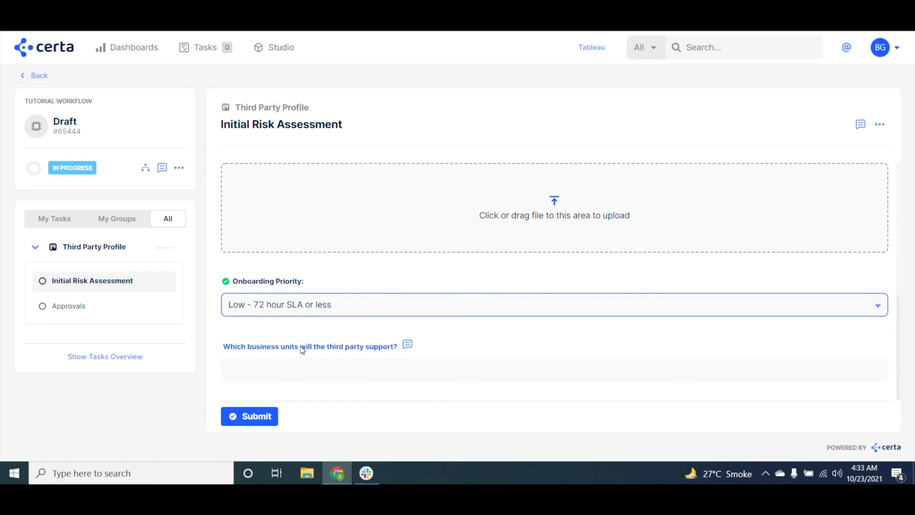
Select Business Unit 1, 2 and 3 as the business units the third party will support, and submit the Initial Risk Assessment
click(281, 370)
scroll(282, 351, down, 1)
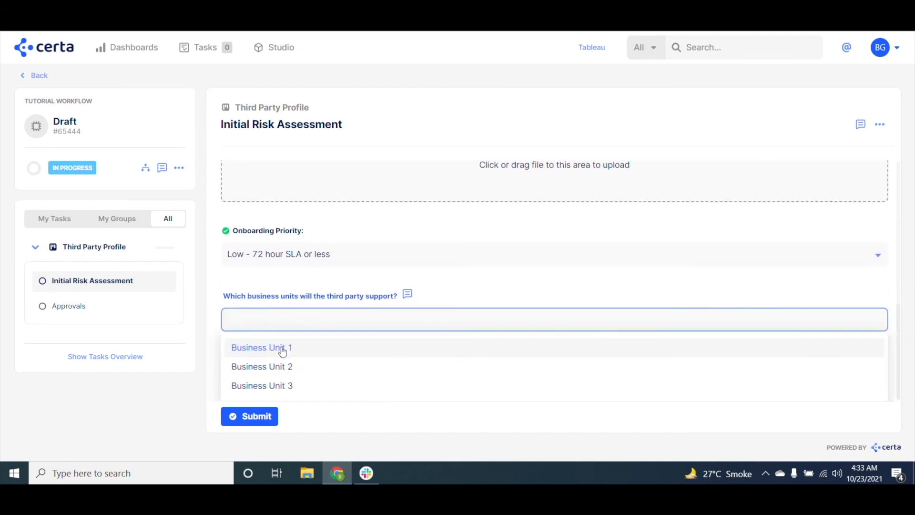
click(279, 349)
click(268, 371)
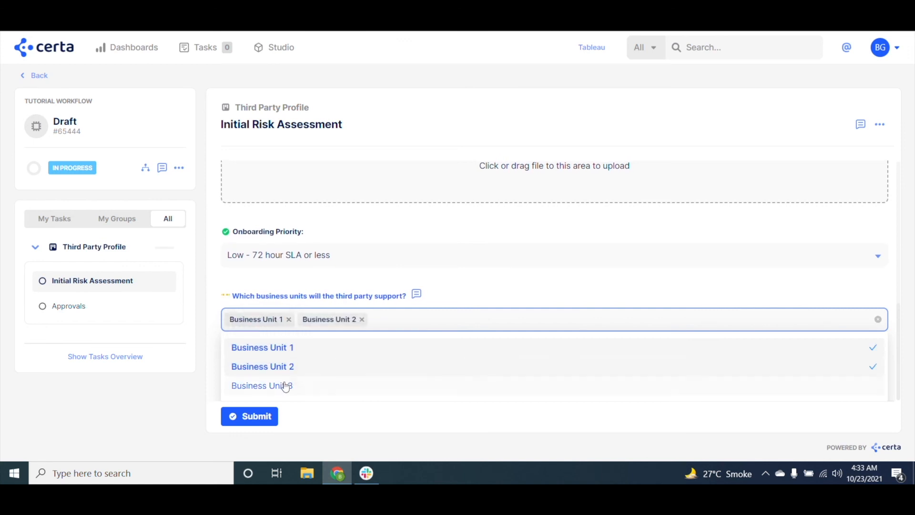
click(283, 384)
click(343, 279)
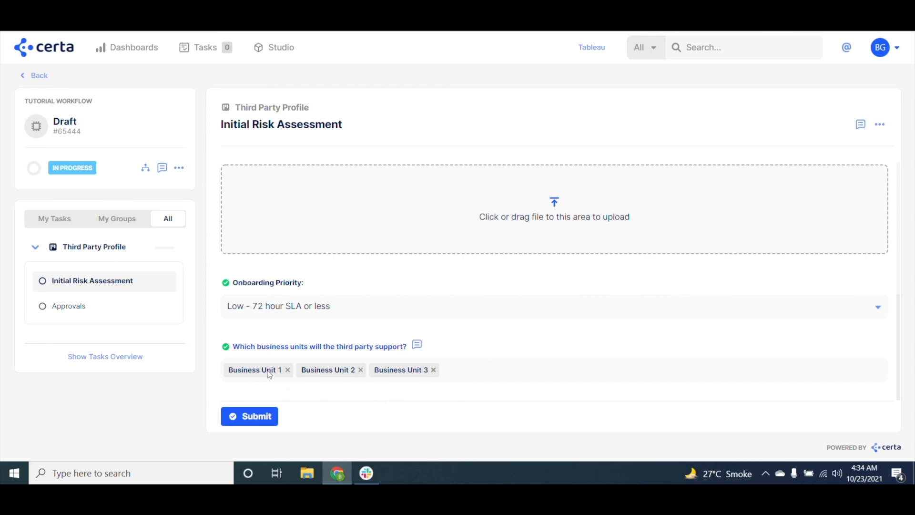
click(267, 421)
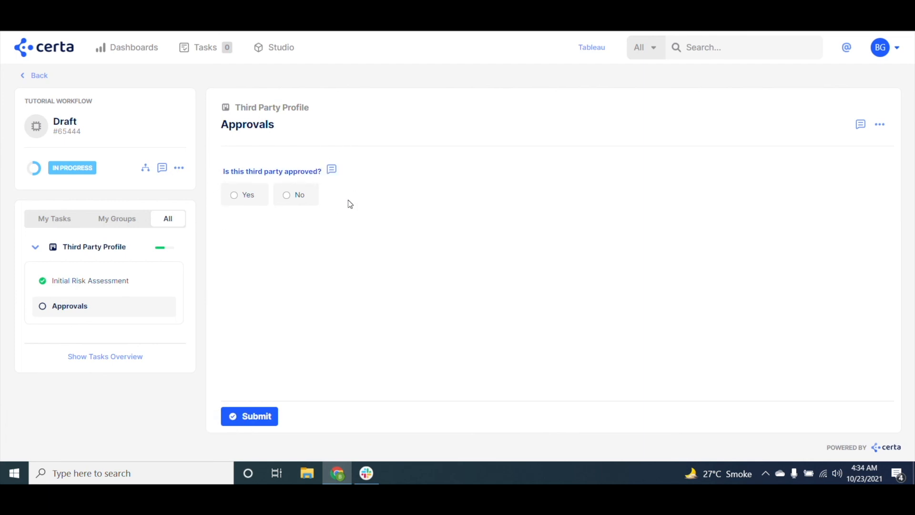
Answer Yes to whether the third party is approved and submit the Approvals form
click(235, 204)
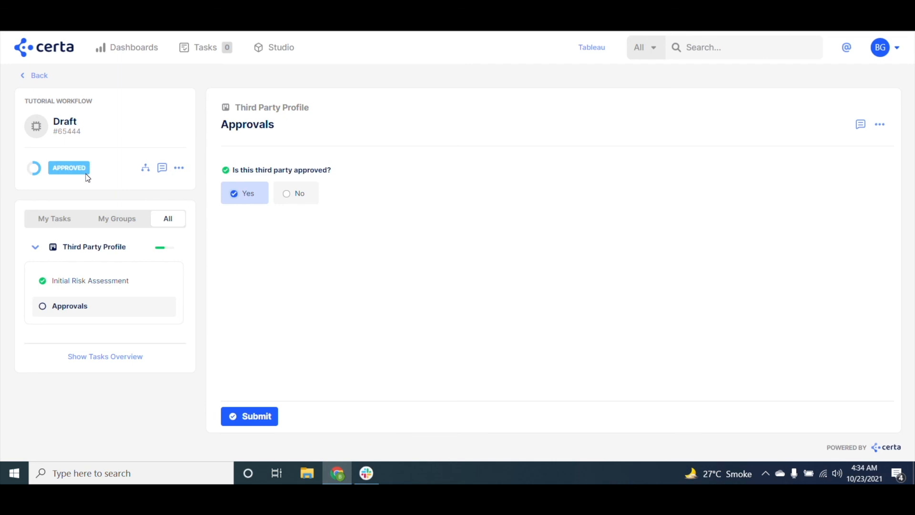
click(270, 413)
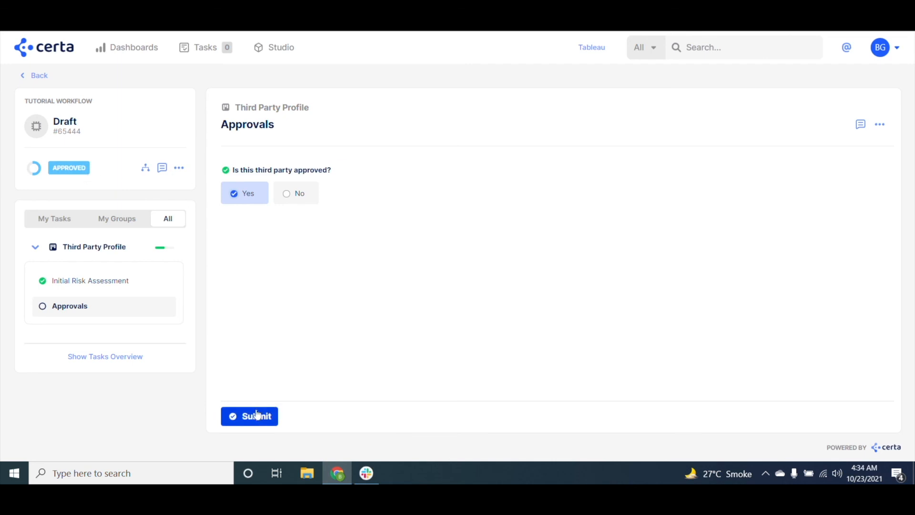